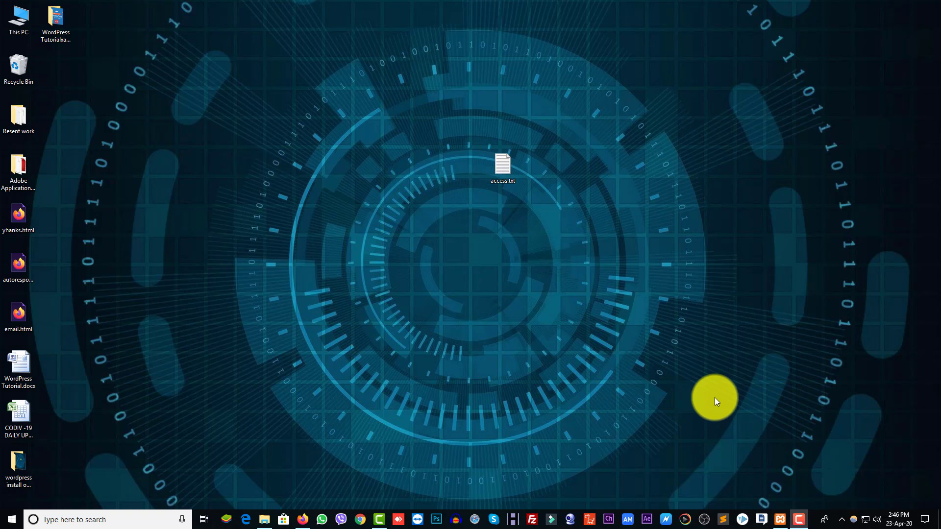
Step: Start the Apache and MySQL servers in XAMPP Control Panel, then minimize it
{"action": "left_click", "coordinate": [780, 519]}
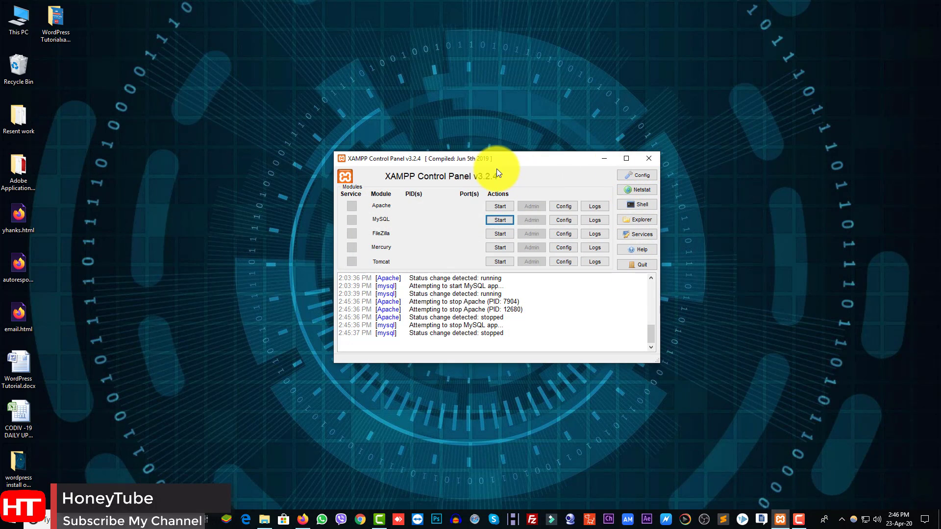
{"action": "mouse_move", "coordinate": [510, 158]}
{"action": "left_mouse_down"}
{"action": "mouse_move", "coordinate": [536, 129]}
{"action": "mouse_move", "coordinate": [499, 162]}
{"action": "left_mouse_up"}
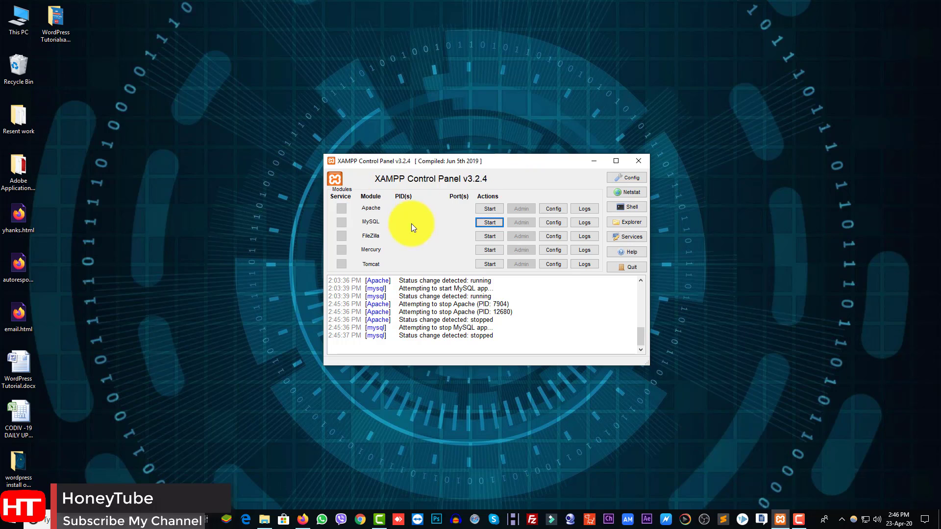
{"action": "left_click", "coordinate": [483, 212]}
{"action": "left_click", "coordinate": [485, 222]}
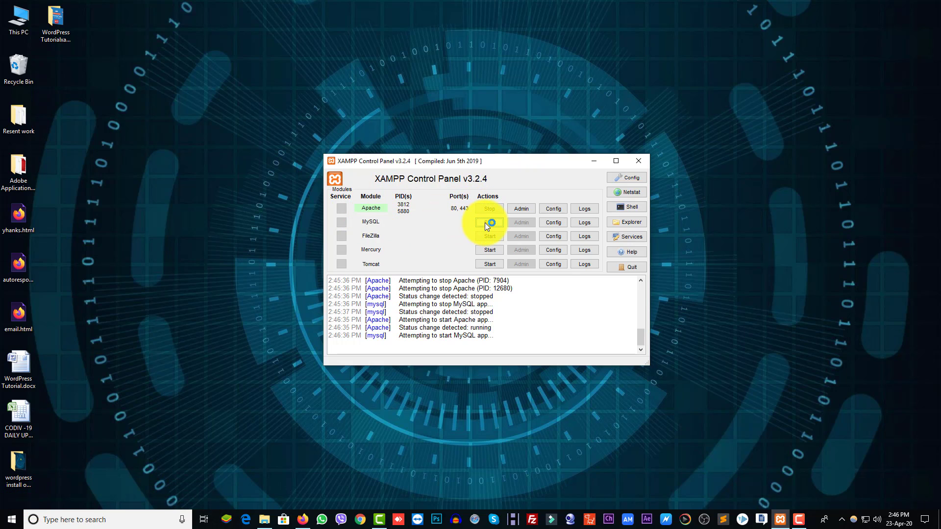
{"action": "left_click", "coordinate": [595, 162]}
{"action": "right_click", "coordinate": [337, 254]}
Step: Bring up Firefox with a fresh tab and close the old WordPress and phpMyAdmin tabs
{"action": "left_click", "coordinate": [363, 283]}
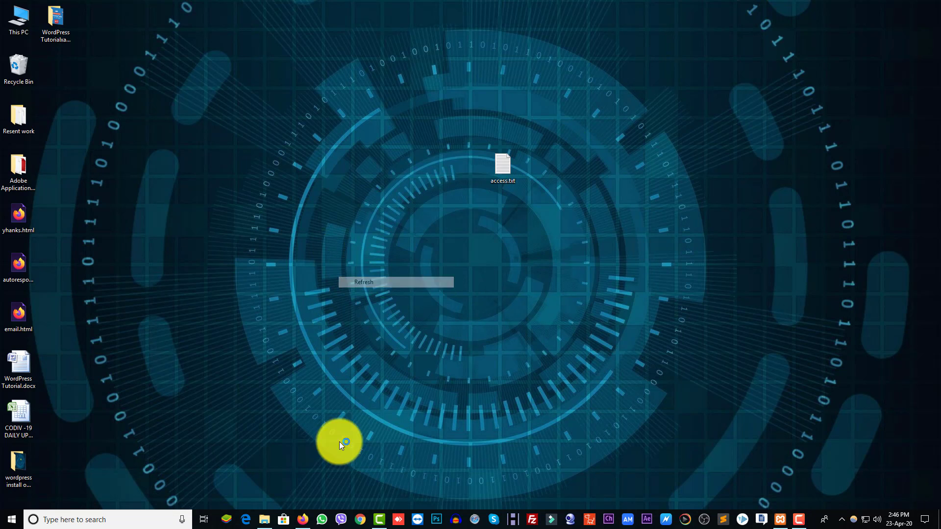
{"action": "left_click", "coordinate": [312, 520]}
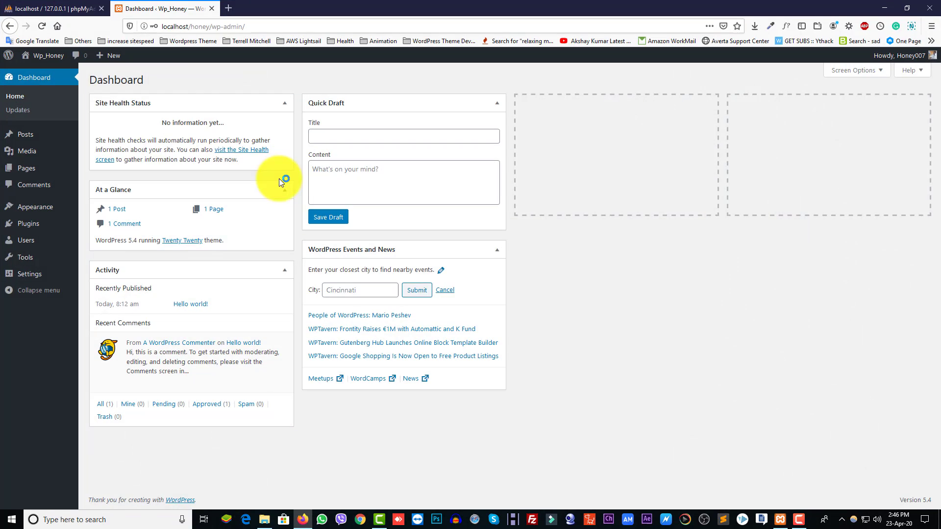
{"action": "left_click", "coordinate": [231, 13]}
{"action": "left_click", "coordinate": [211, 8]}
{"action": "left_click", "coordinate": [103, 9]}
Step: Load localhost to show the XAMPP welcome page, then minimize Firefox and refresh the desktop
{"action": "left_click", "coordinate": [147, 24]}
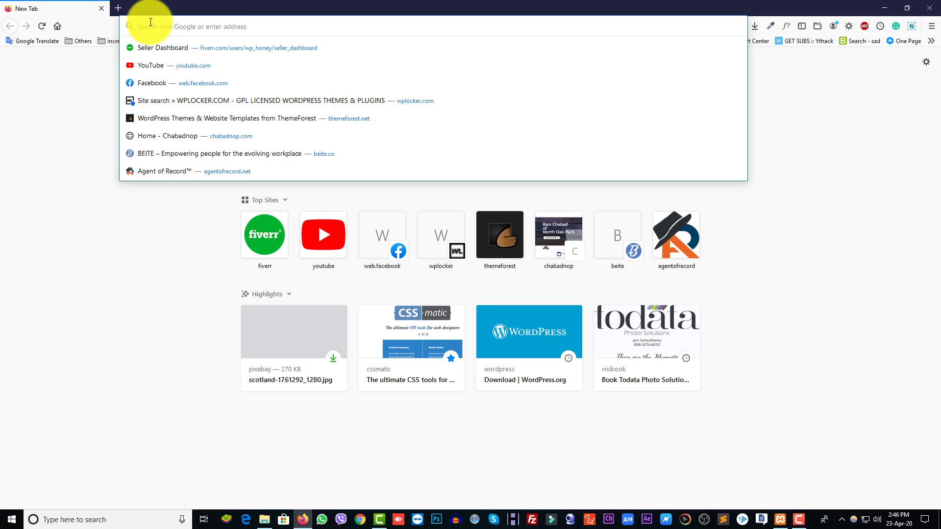
{"action": "type", "text": "localho"}
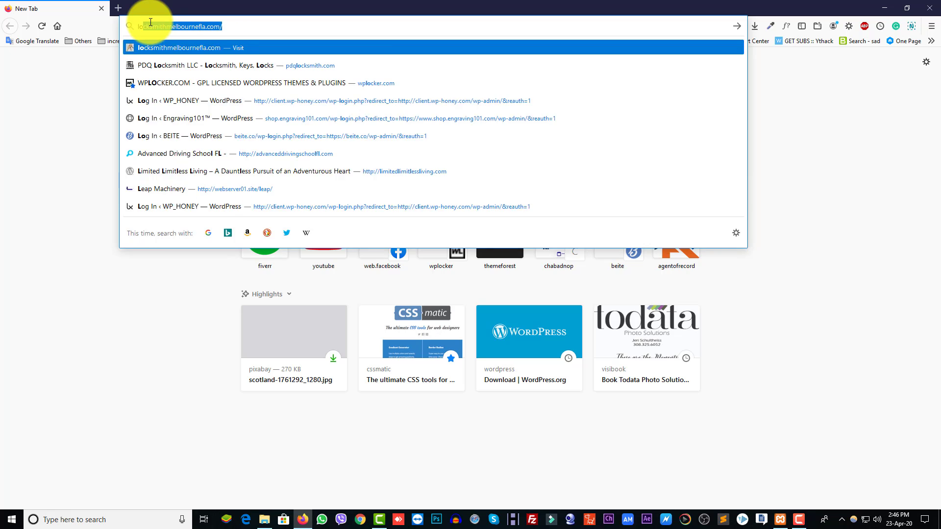
{"action": "type", "text": "st"}
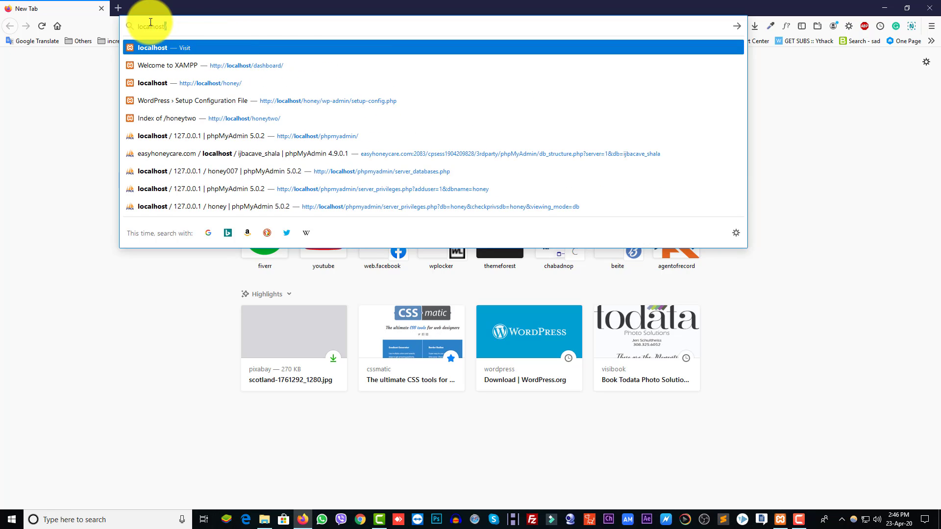
{"action": "key", "text": "Return"}
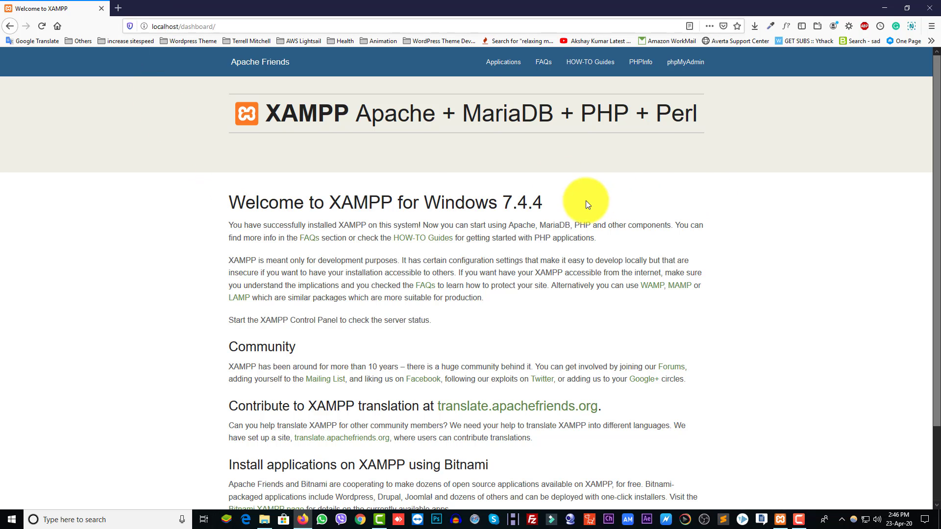
{"action": "left_click", "coordinate": [873, 10]}
{"action": "right_click", "coordinate": [211, 204]}
{"action": "left_click", "coordinate": [234, 237]}
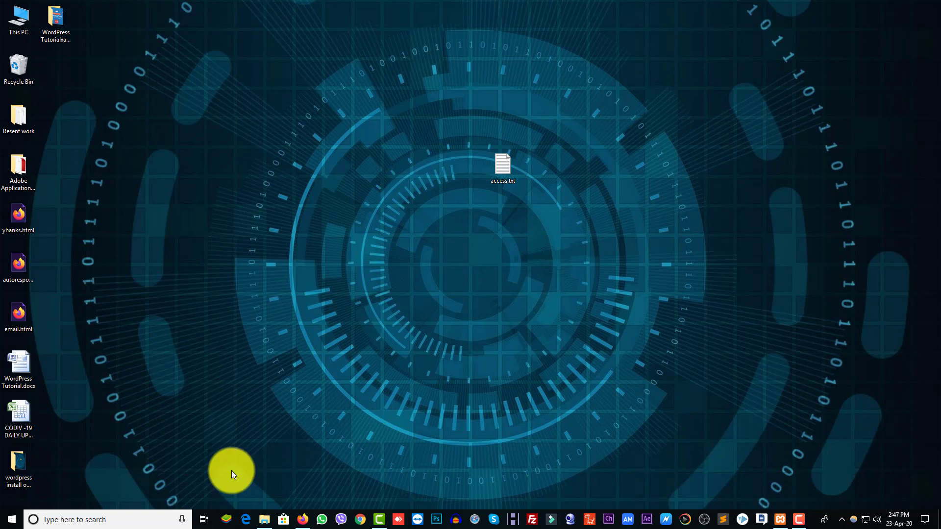
Step: Browse from This PC to the C:\xampp\htdocs folder
{"action": "double_click", "coordinate": [13, 28]}
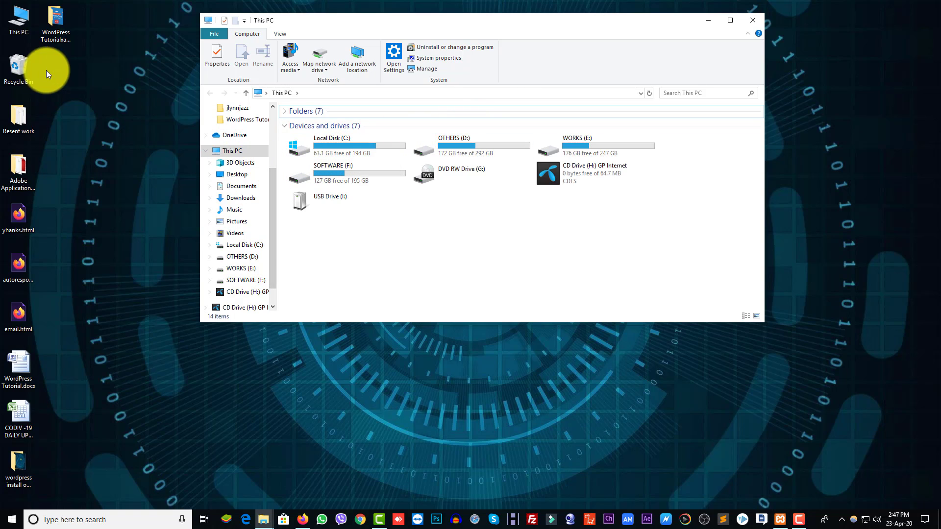
{"action": "double_click", "coordinate": [325, 145]}
{"action": "scroll", "coordinate": [353, 255], "scroll_direction": "down", "scroll_amount": 1}
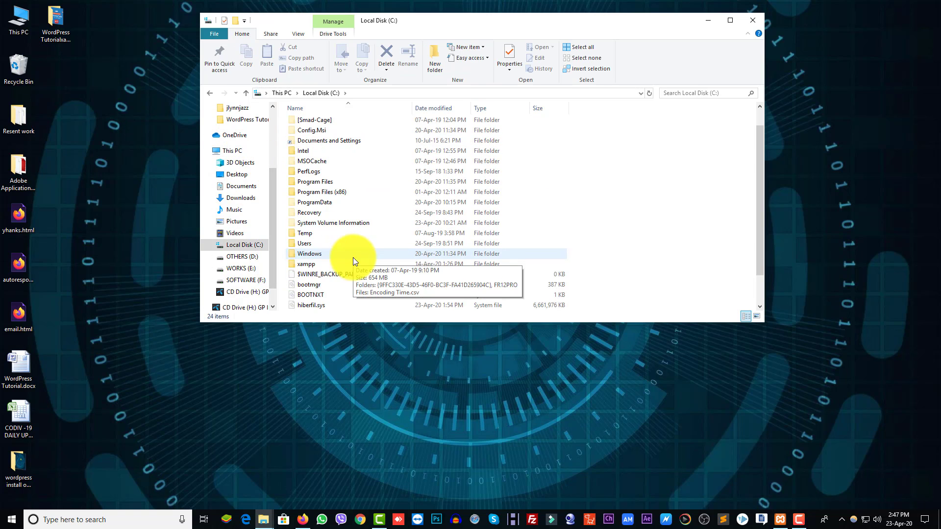
{"action": "double_click", "coordinate": [312, 263]}
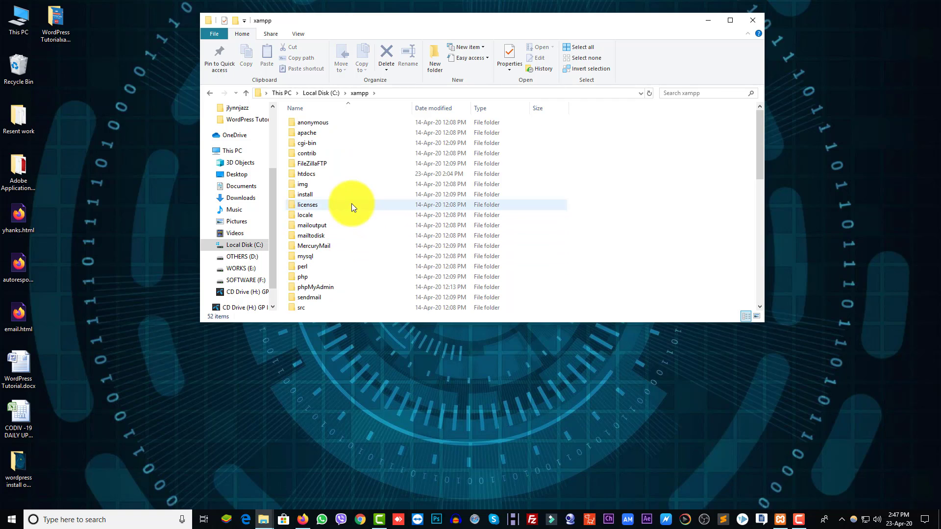
{"action": "double_click", "coordinate": [318, 174]}
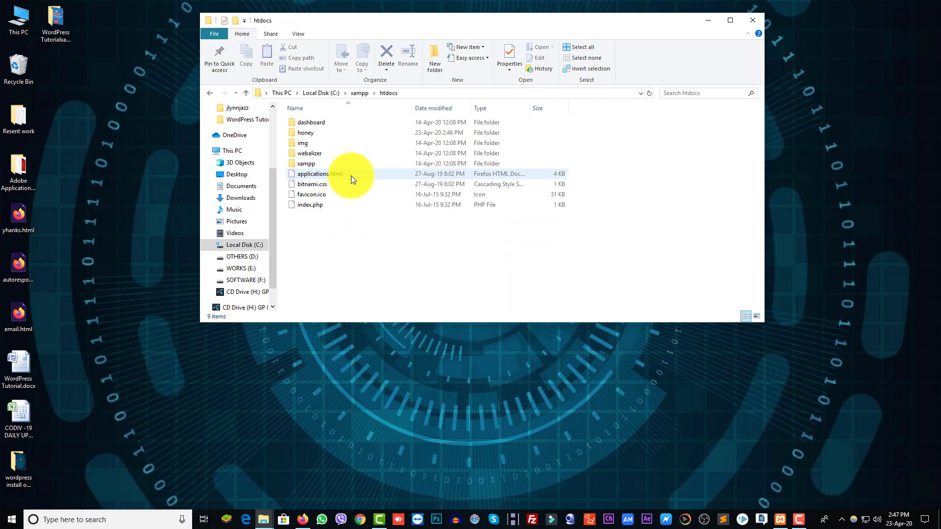
Step: Create a new folder named test inside htdocs and open it
{"action": "right_click", "coordinate": [320, 228]}
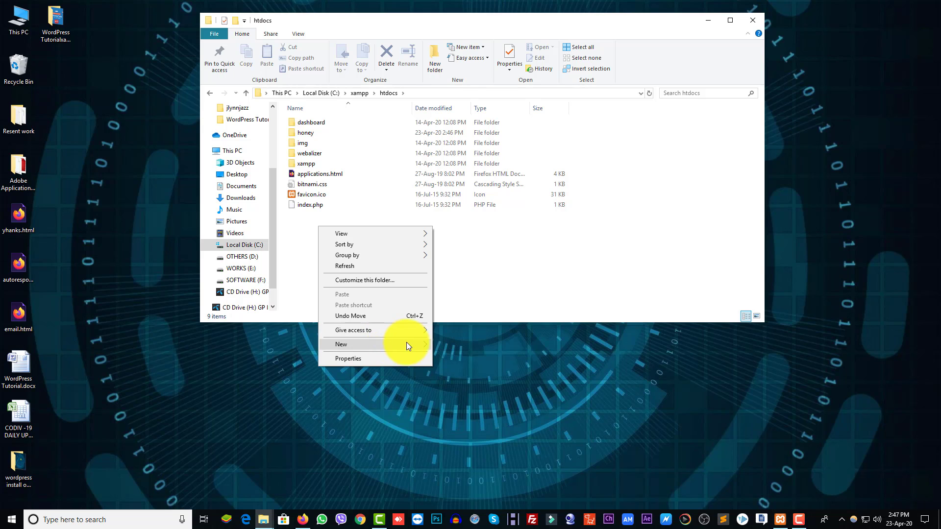
{"action": "left_click", "coordinate": [451, 344]}
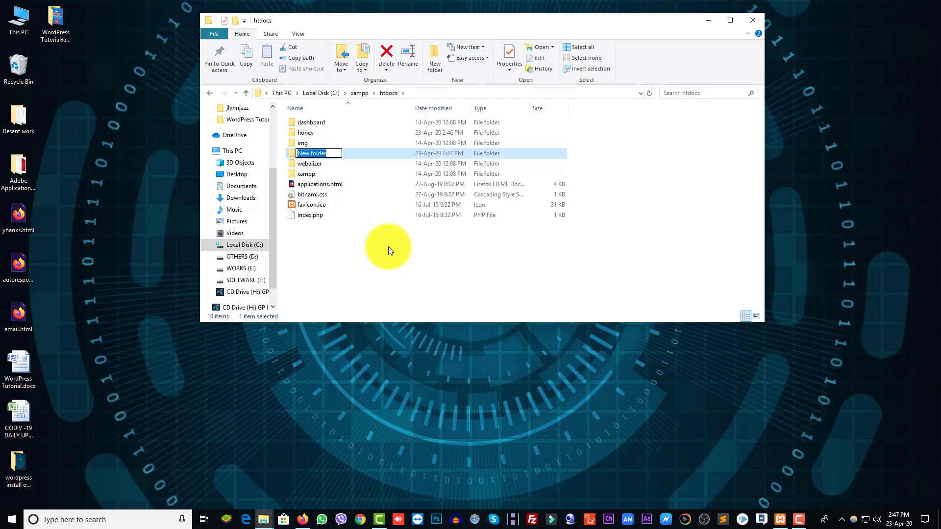
{"action": "type", "text": "test"}
{"action": "left_click", "coordinate": [387, 246]}
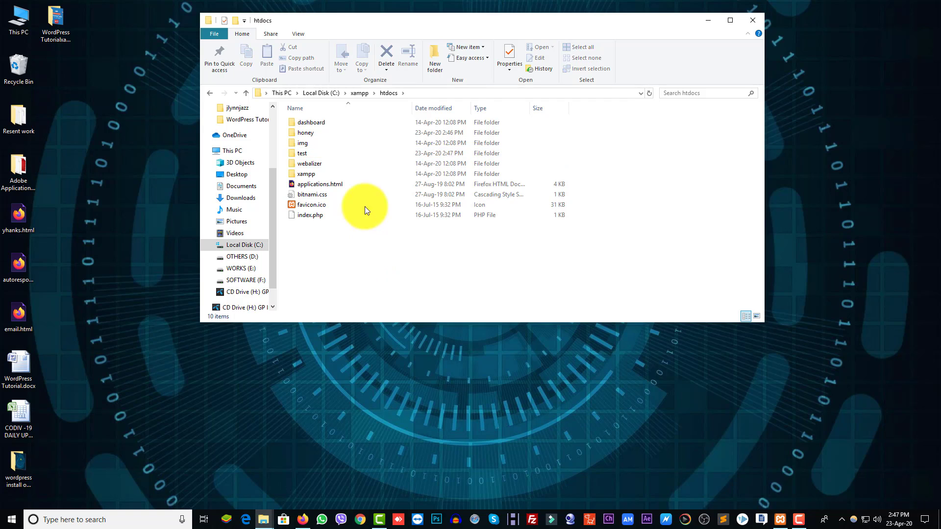
{"action": "double_click", "coordinate": [317, 154]}
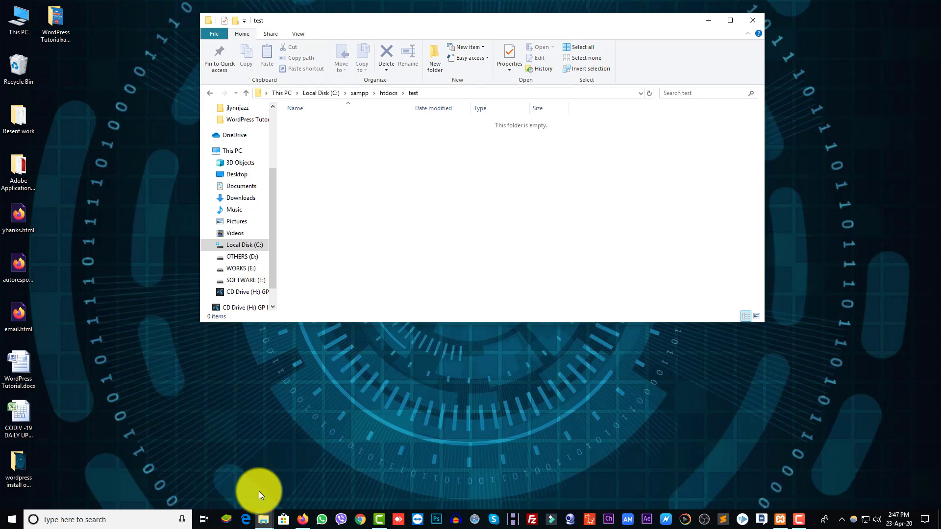
Step: Open wordpress.org in a new Firefox tab
{"action": "left_click", "coordinate": [302, 519]}
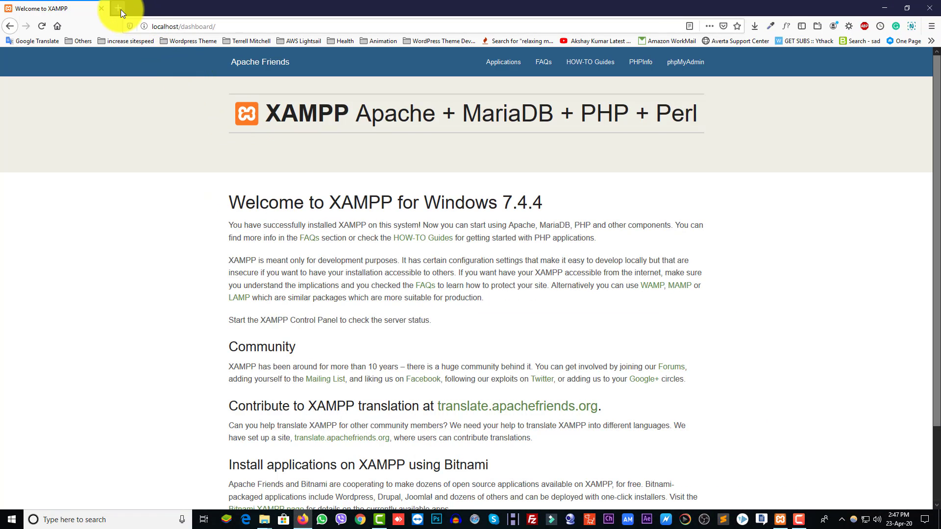
{"action": "left_click", "coordinate": [118, 8]}
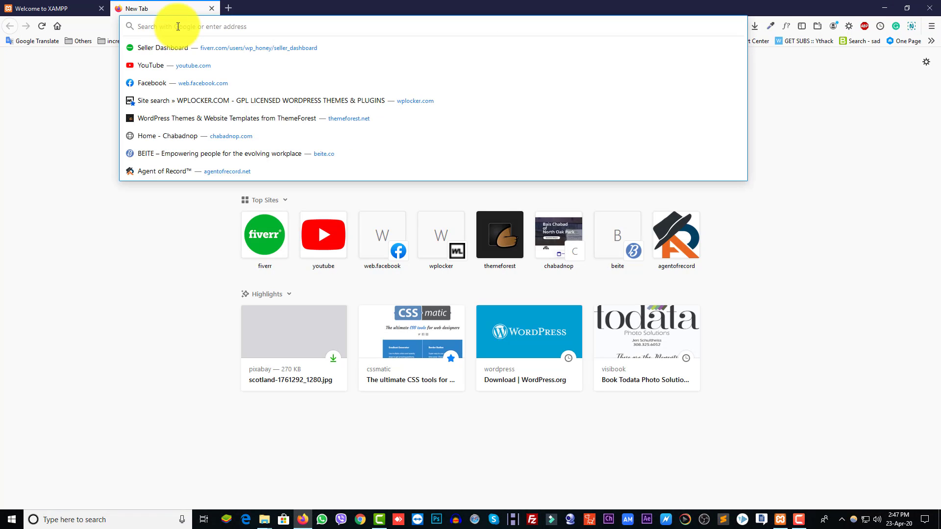
{"action": "type", "text": "wo"}
{"action": "key", "text": "Return"}
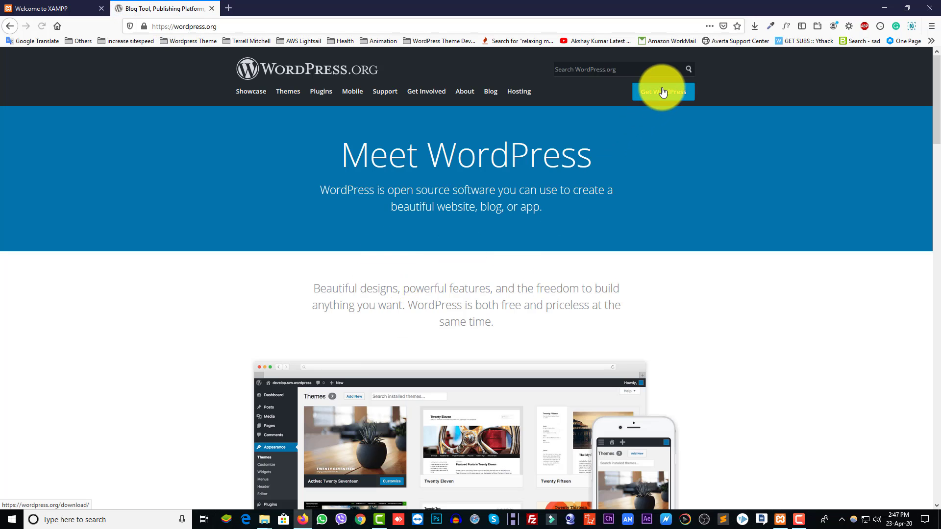
Step: Save the WordPress 5.4 zip from the download page, check the downloads list, and minimize Firefox
{"action": "left_click", "coordinate": [663, 92]}
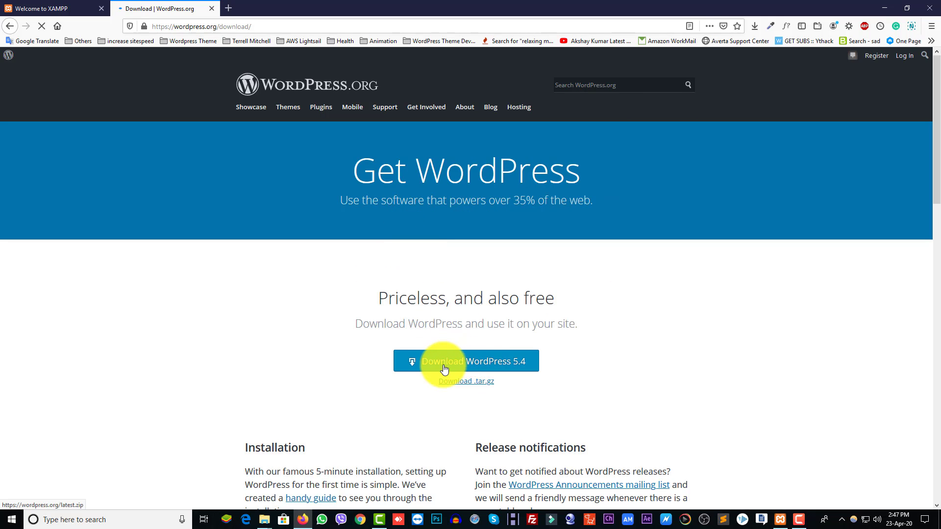
{"action": "left_click", "coordinate": [512, 365]}
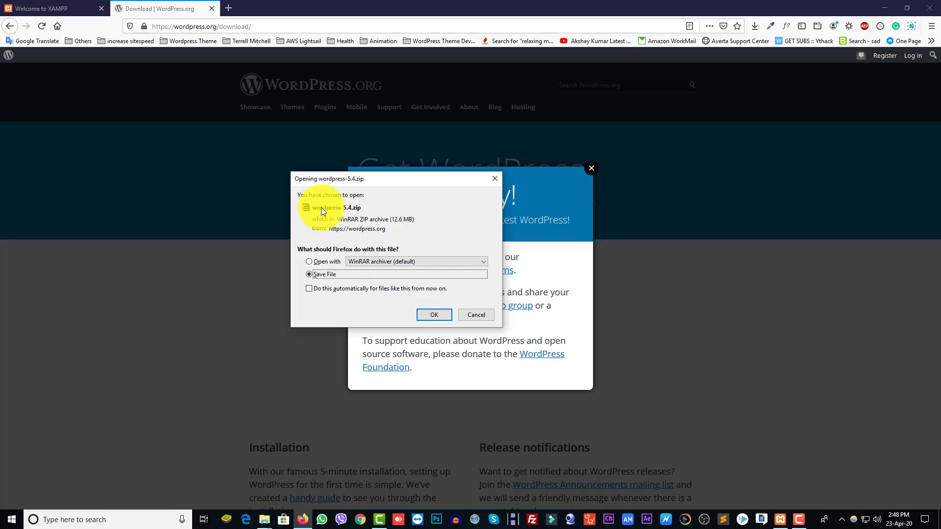
{"action": "left_click", "coordinate": [427, 314]}
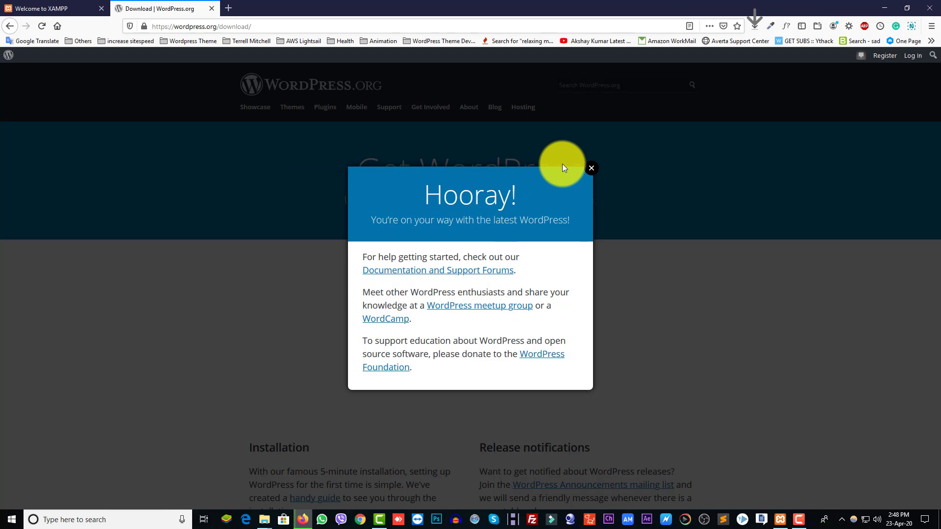
{"action": "left_click", "coordinate": [591, 169]}
{"action": "left_click", "coordinate": [212, 9]}
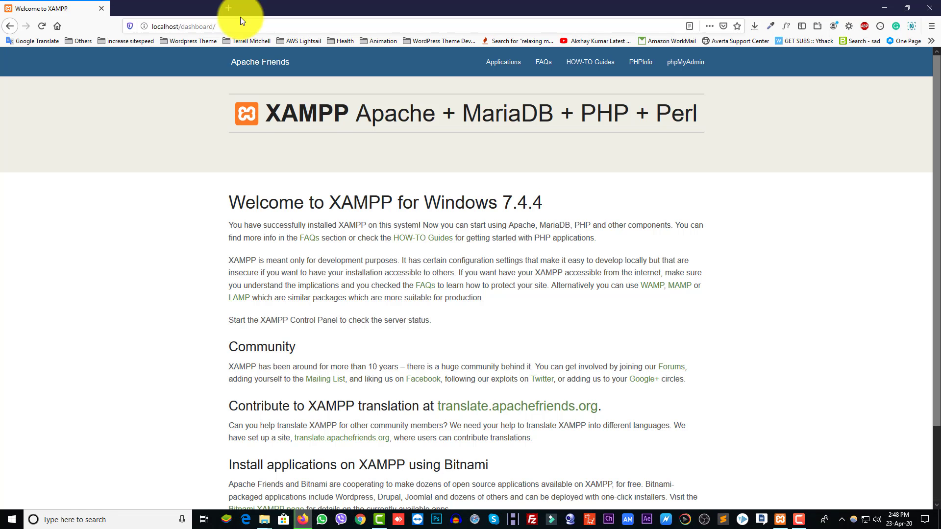
{"action": "left_click", "coordinate": [755, 27]}
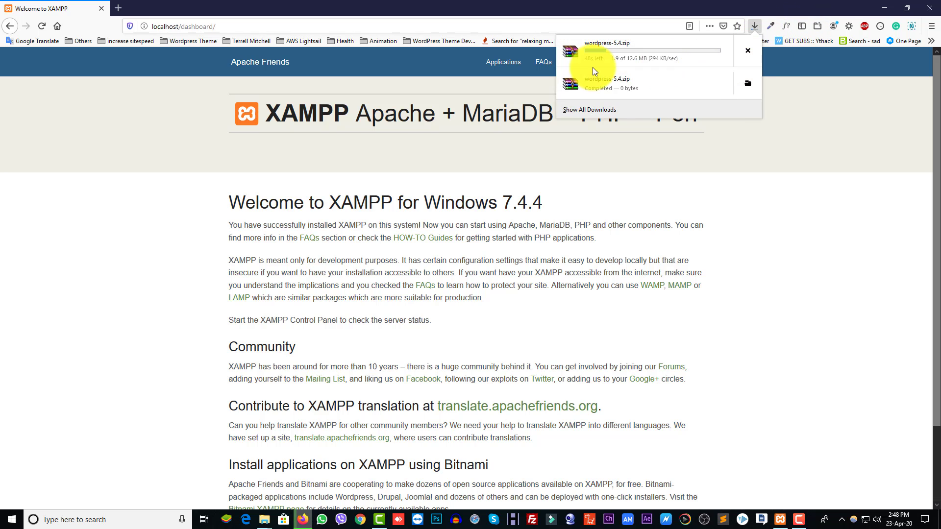
{"action": "left_click", "coordinate": [748, 51]}
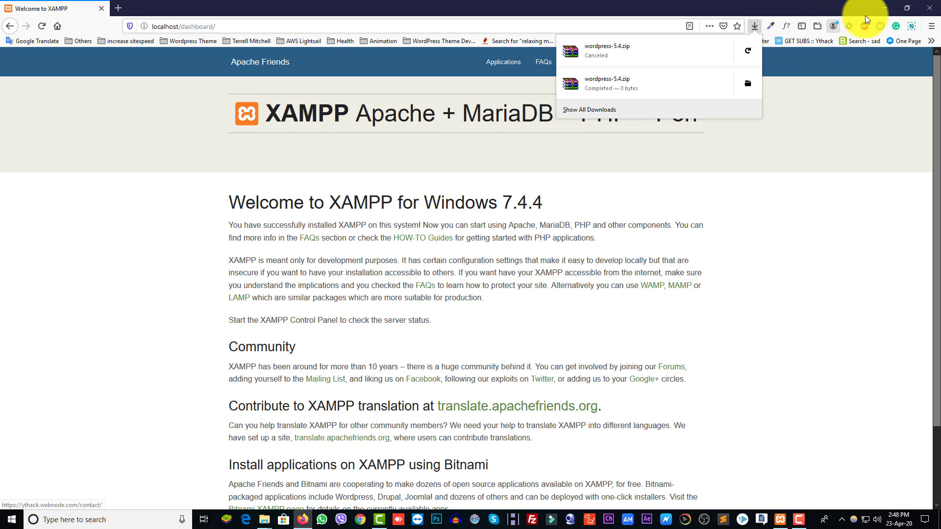
{"action": "left_click", "coordinate": [885, 8]}
Step: Look in the Downloads folder through This PC, then close that window
{"action": "left_click", "coordinate": [138, 172]}
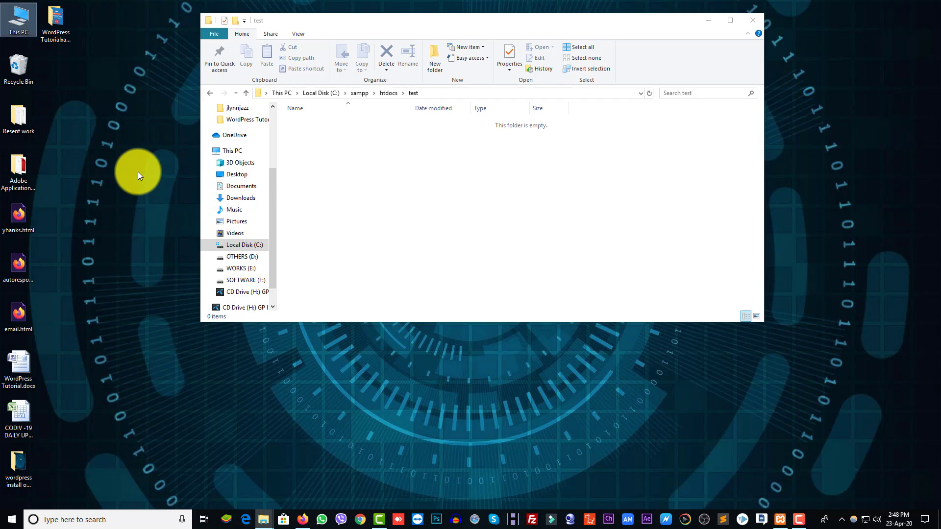
{"action": "double_click", "coordinate": [23, 26]}
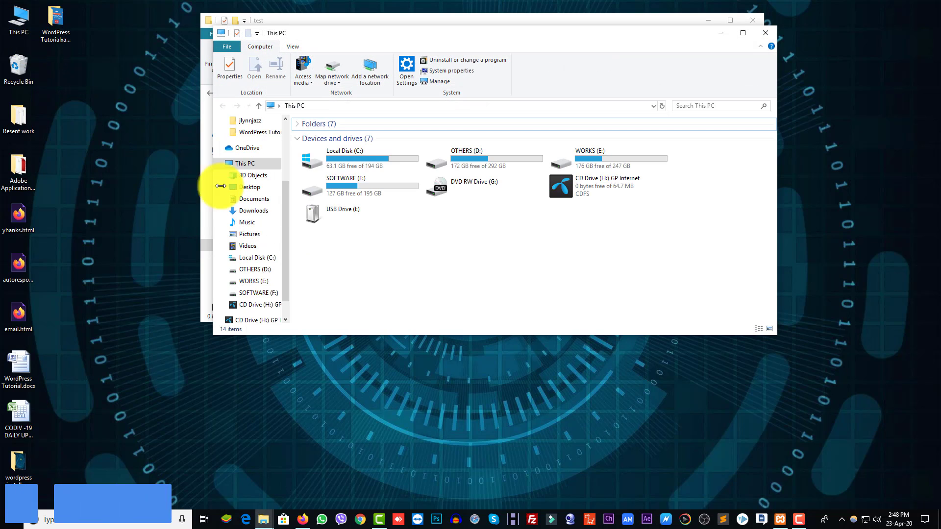
{"action": "left_click", "coordinate": [251, 212]}
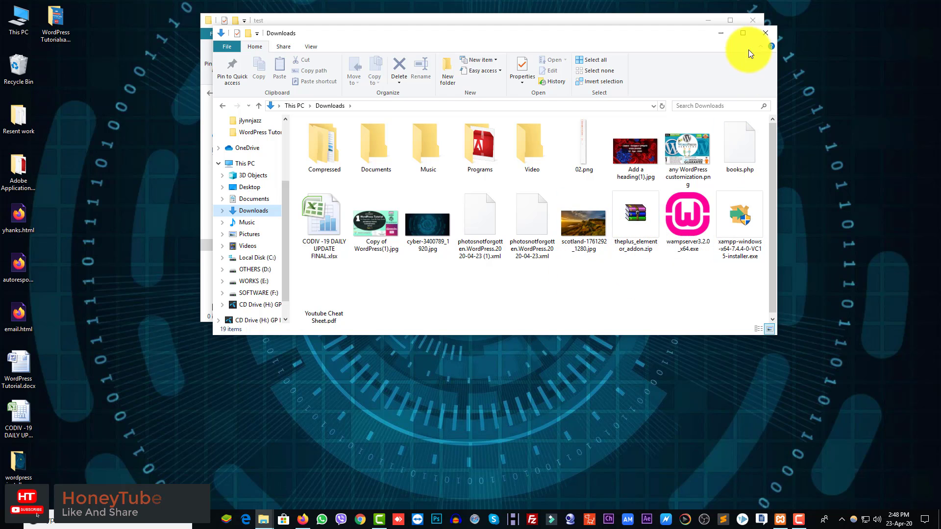
{"action": "left_click", "coordinate": [765, 33]}
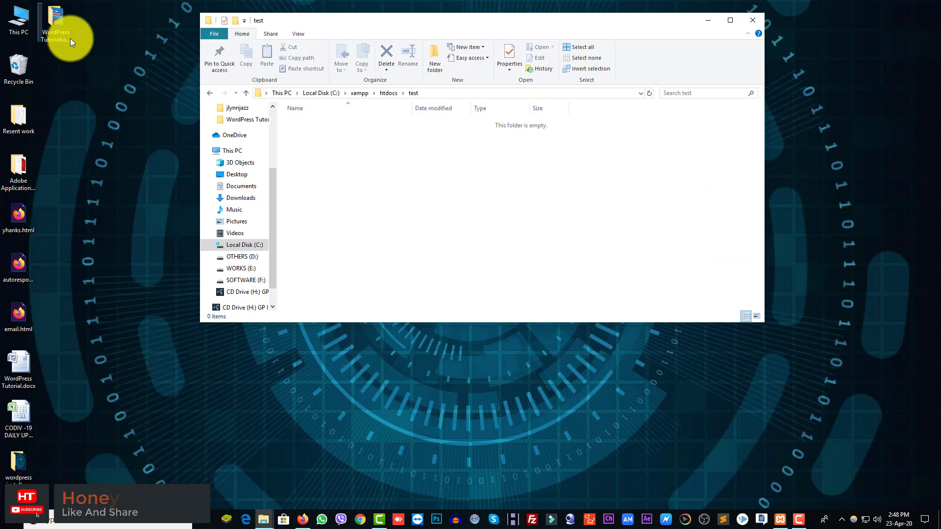
Step: Move wordpress-5.4.zip from the honey folder onto the desktop and reopen the empty test folder
{"action": "left_click", "coordinate": [246, 92]}
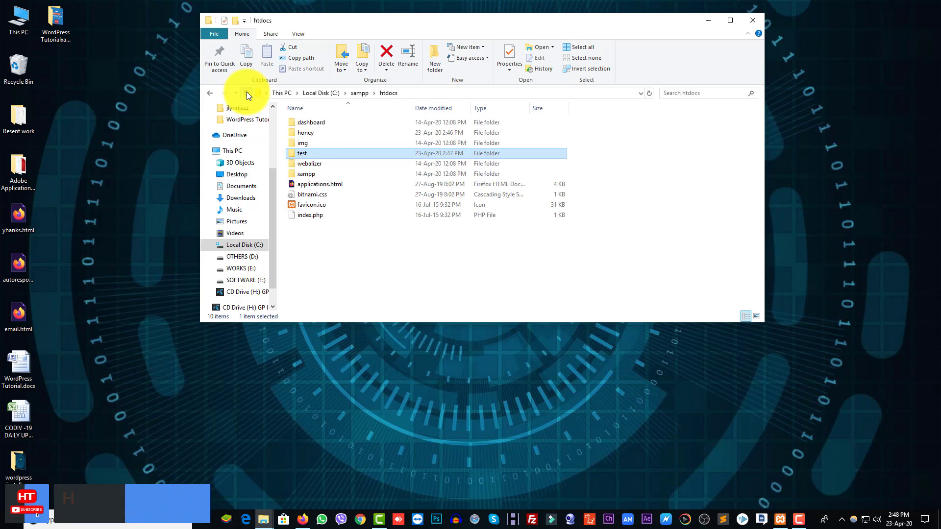
{"action": "double_click", "coordinate": [325, 135]}
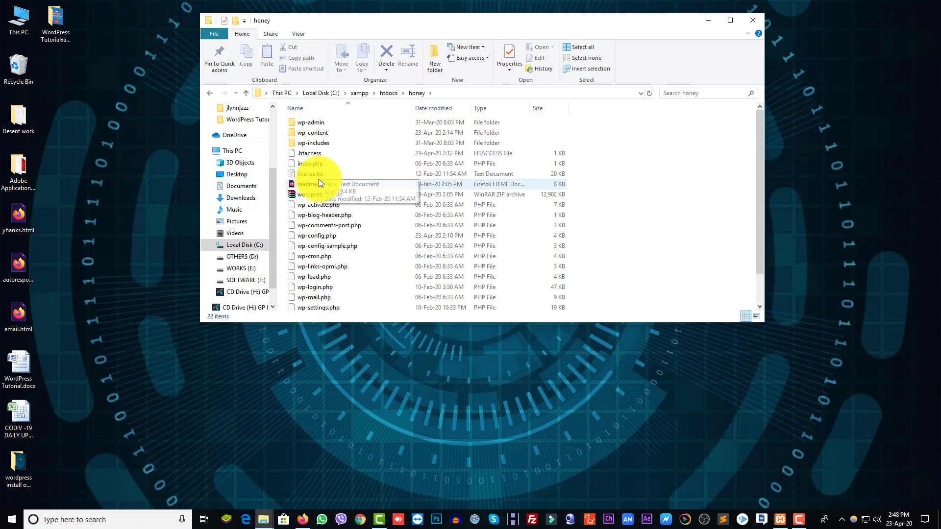
{"action": "left_click_drag", "start_coordinate": [310, 194], "coordinate": [147, 162]}
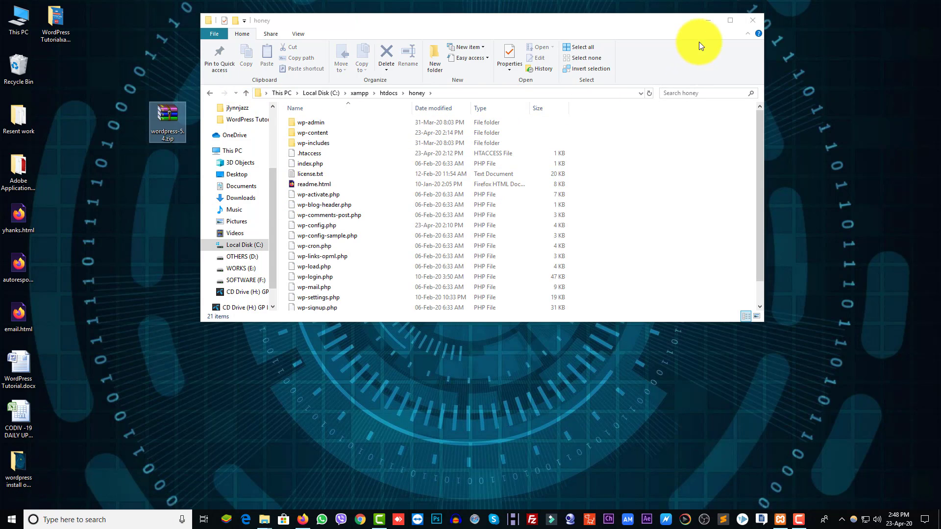
{"action": "left_click", "coordinate": [250, 93]}
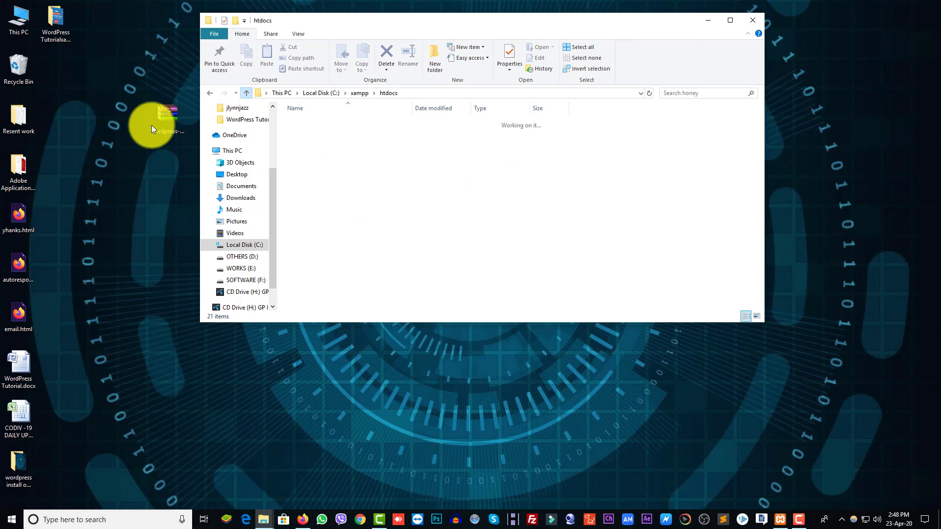
{"action": "left_click_drag", "start_coordinate": [157, 126], "coordinate": [103, 119]}
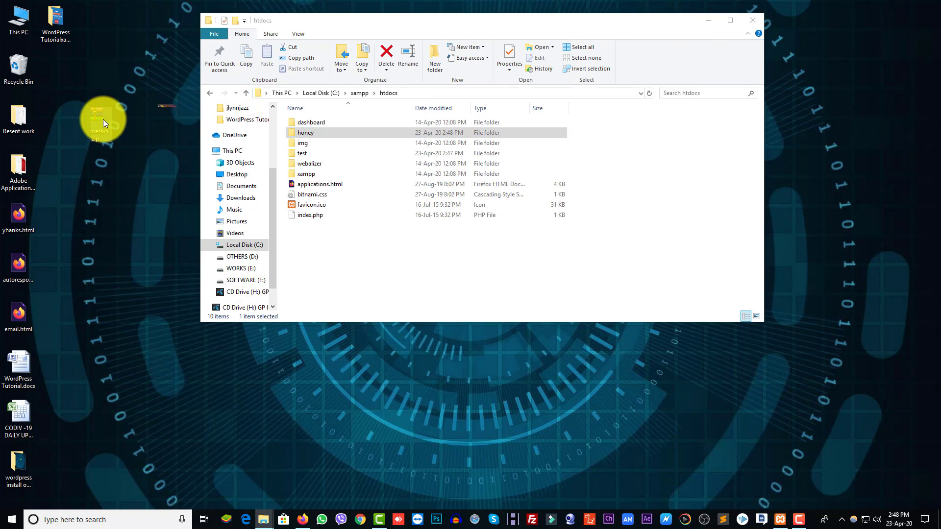
{"action": "double_click", "coordinate": [325, 154]}
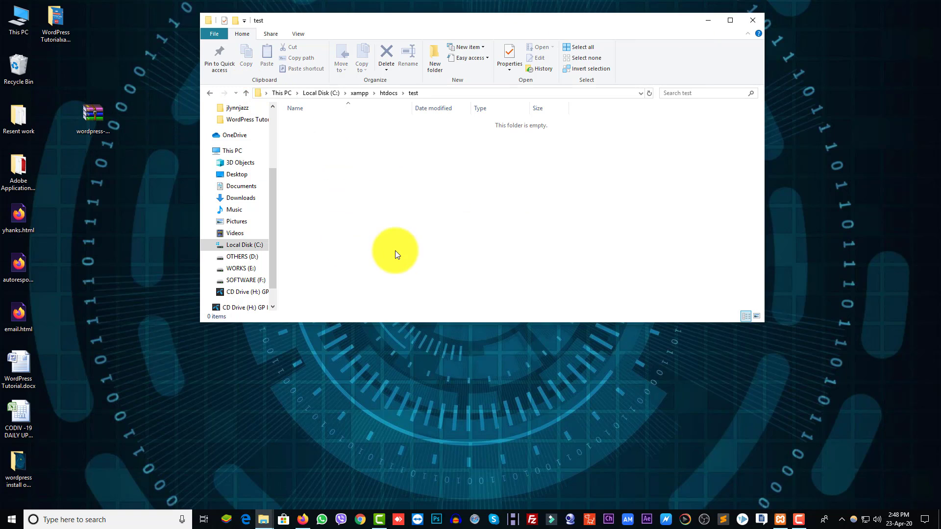
Step: Copy wordpress-5.4.zip from the desktop into the test folder
{"action": "right_click", "coordinate": [93, 110]}
{"action": "left_click", "coordinate": [122, 303]}
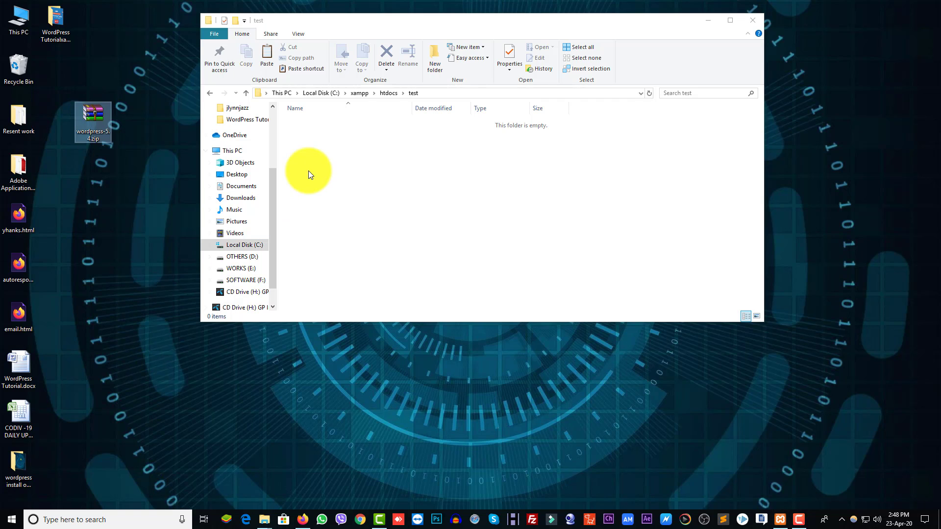
{"action": "right_click", "coordinate": [308, 170]}
{"action": "left_click", "coordinate": [340, 237]}
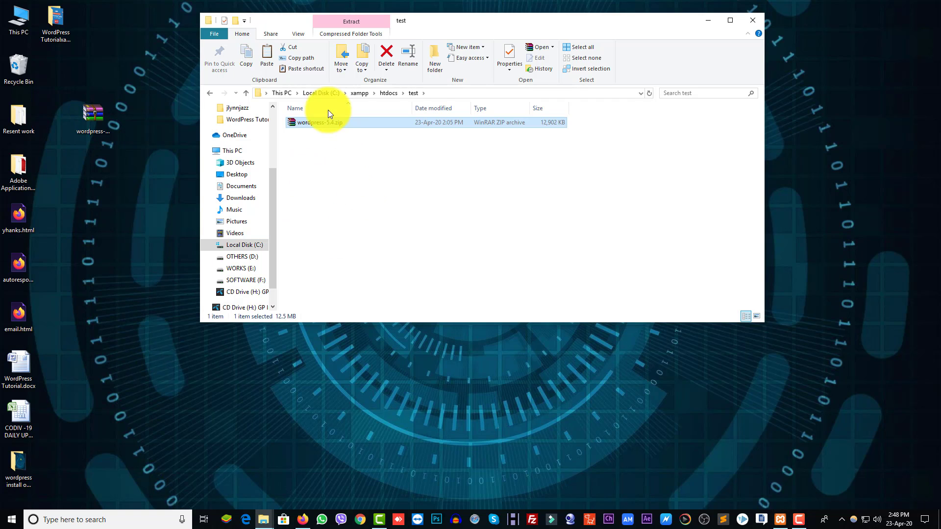
Step: Extract the zip here, then delete the archive so only the wordpress folder remains
{"action": "right_click", "coordinate": [313, 122]}
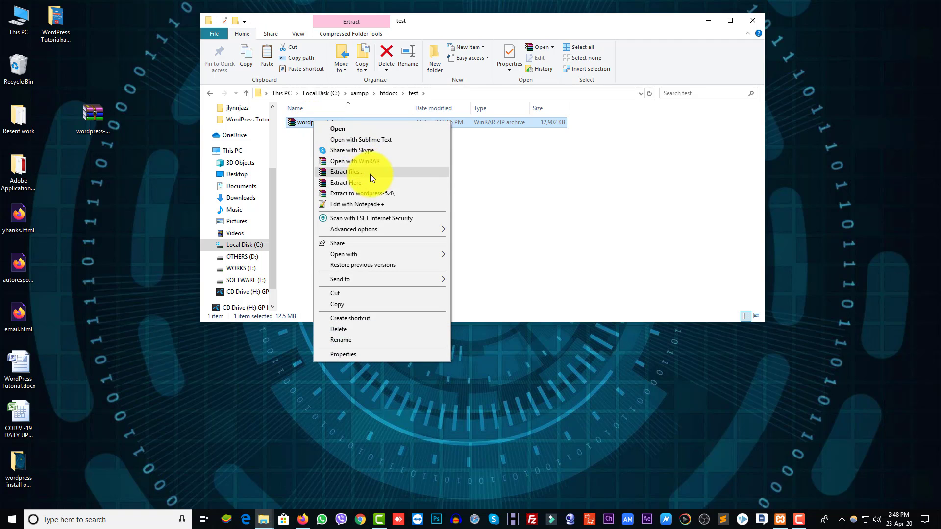
{"action": "left_click", "coordinate": [347, 183]}
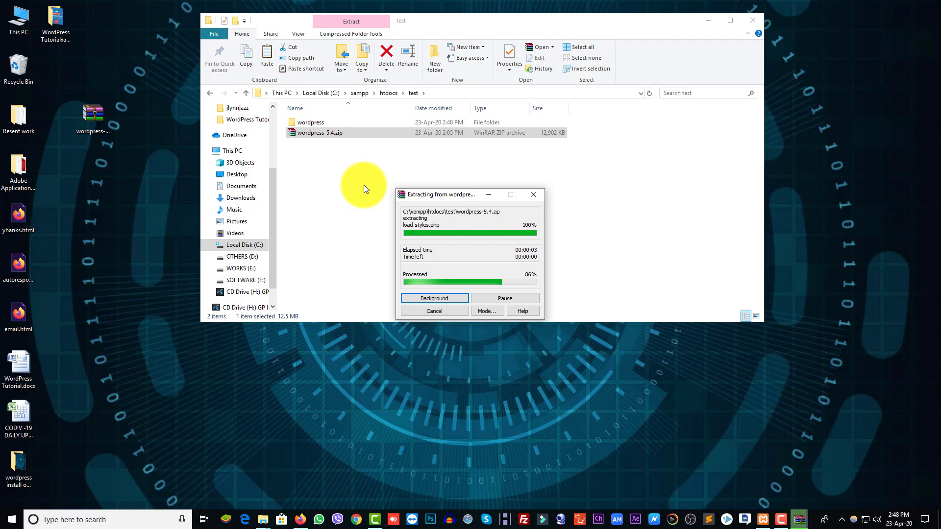
{"action": "left_click", "coordinate": [326, 141]}
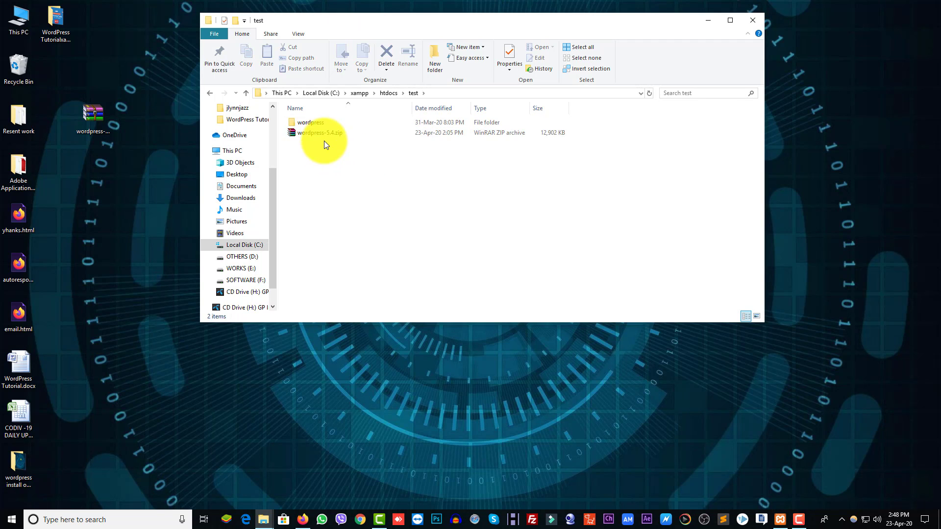
{"action": "left_click", "coordinate": [325, 135]}
{"action": "key", "text": "Delete"}
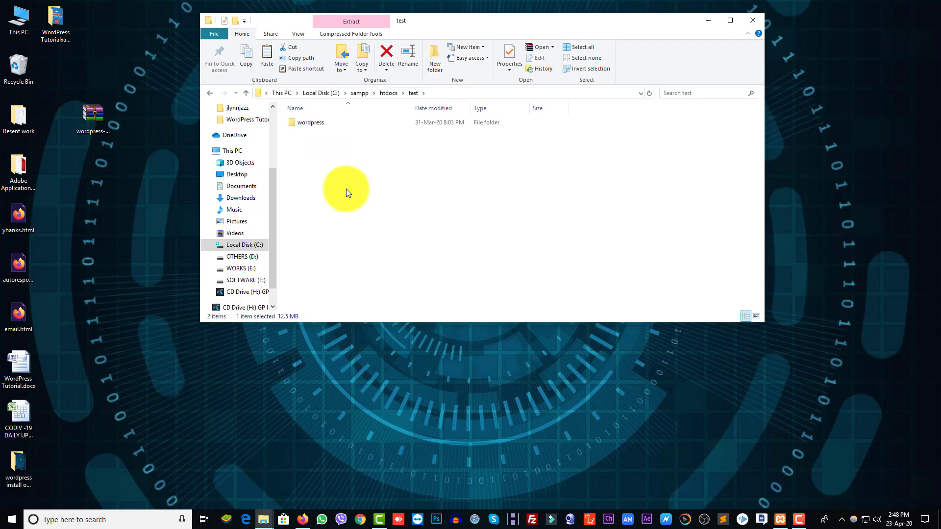
Step: Cut all 19 files and folders from the extracted wordpress folder
{"action": "double_click", "coordinate": [327, 127]}
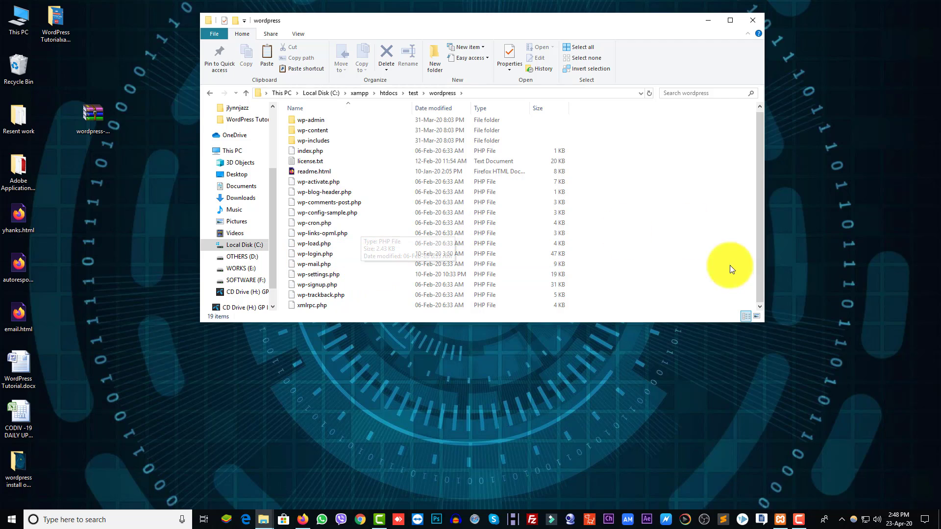
{"action": "left_click", "coordinate": [730, 20]}
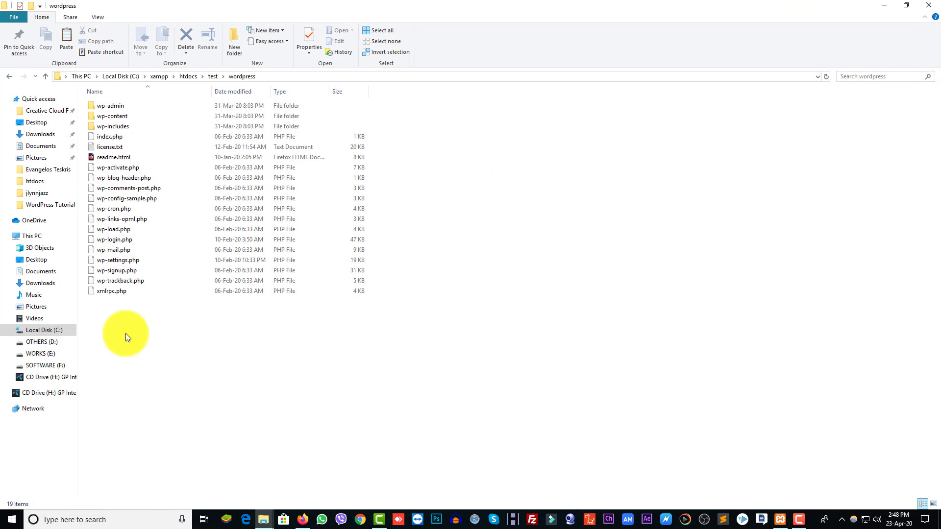
{"action": "left_click_drag", "start_coordinate": [125, 334], "coordinate": [123, 110]}
{"action": "right_click", "coordinate": [123, 106]}
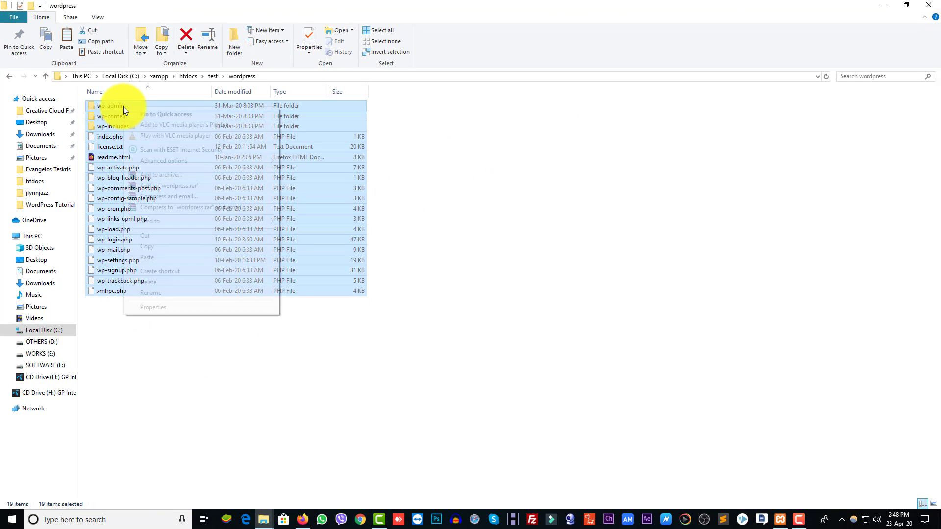
{"action": "left_click", "coordinate": [160, 234]}
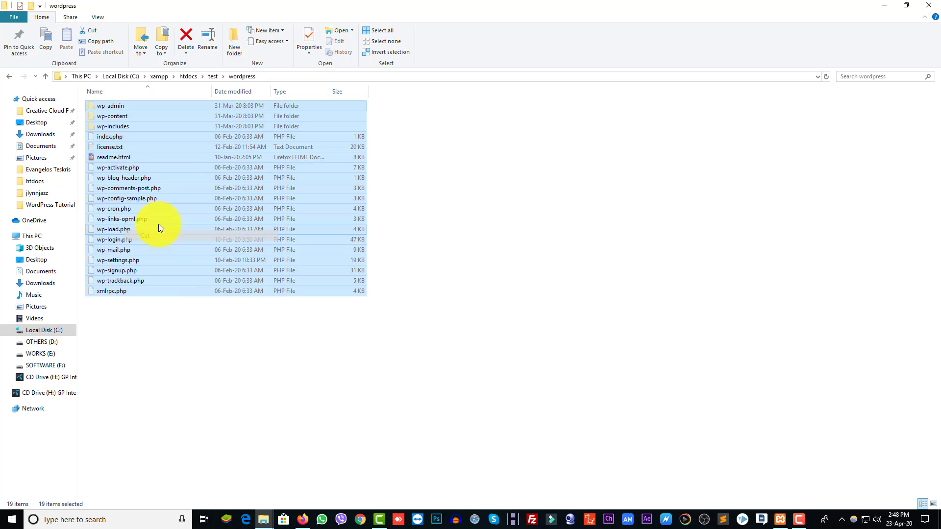
Step: Paste the WordPress files directly into test and delete the emptied wordpress folder
{"action": "left_click", "coordinate": [44, 77]}
{"action": "right_click", "coordinate": [139, 149]}
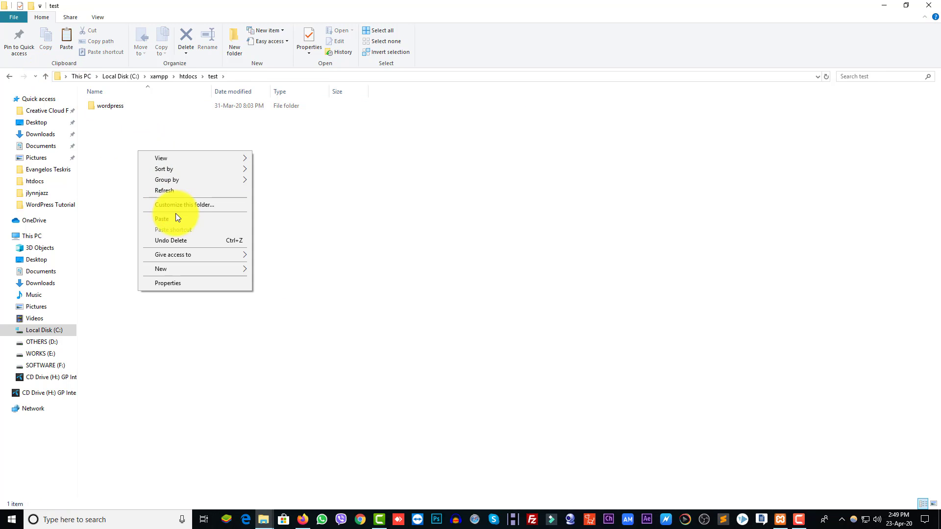
{"action": "left_click", "coordinate": [176, 218]}
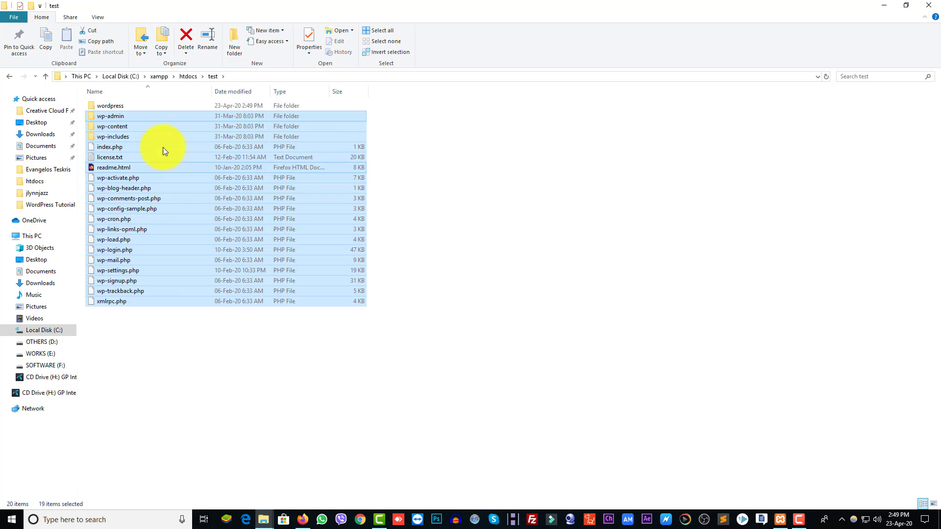
{"action": "left_click", "coordinate": [130, 107]}
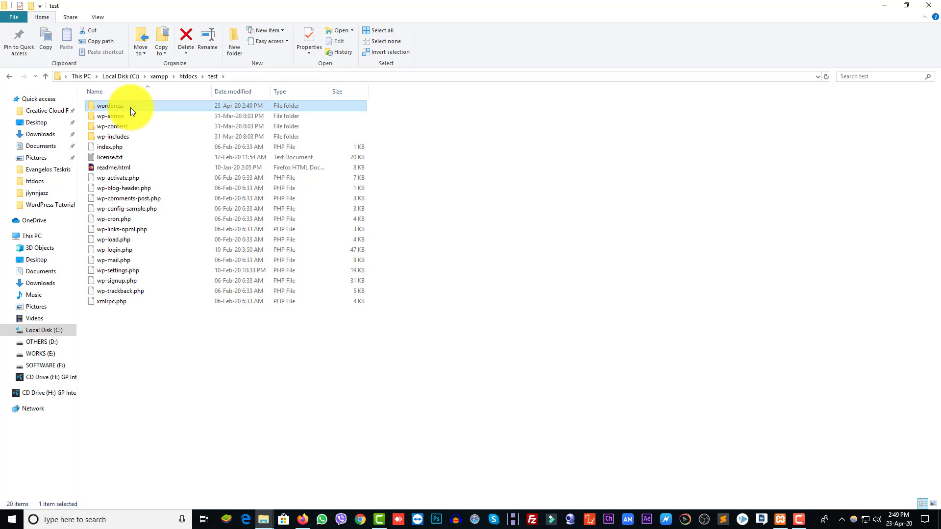
{"action": "key", "text": "Delete"}
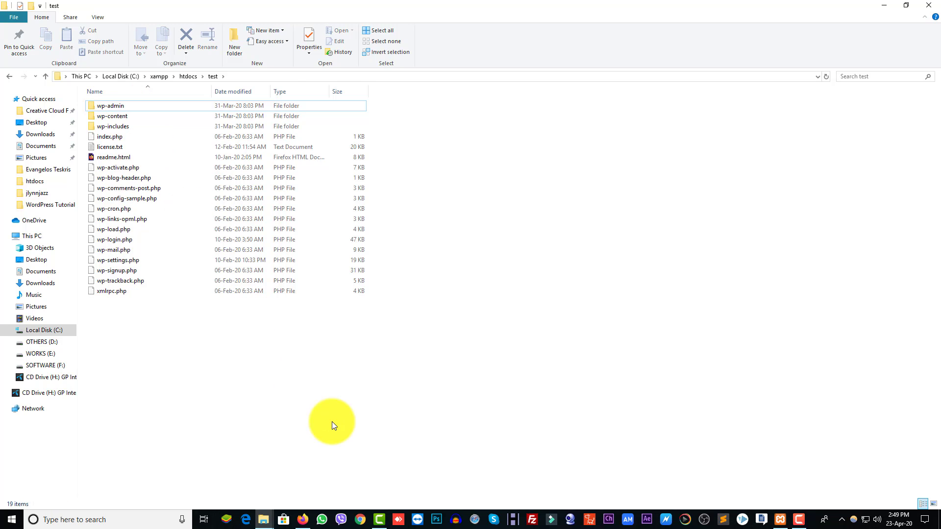
{"action": "left_click", "coordinate": [303, 519]}
Step: Load localhost/test in a new Firefox tab to bring up the WordPress setup screen
{"action": "key", "text": "ctrl+t"}
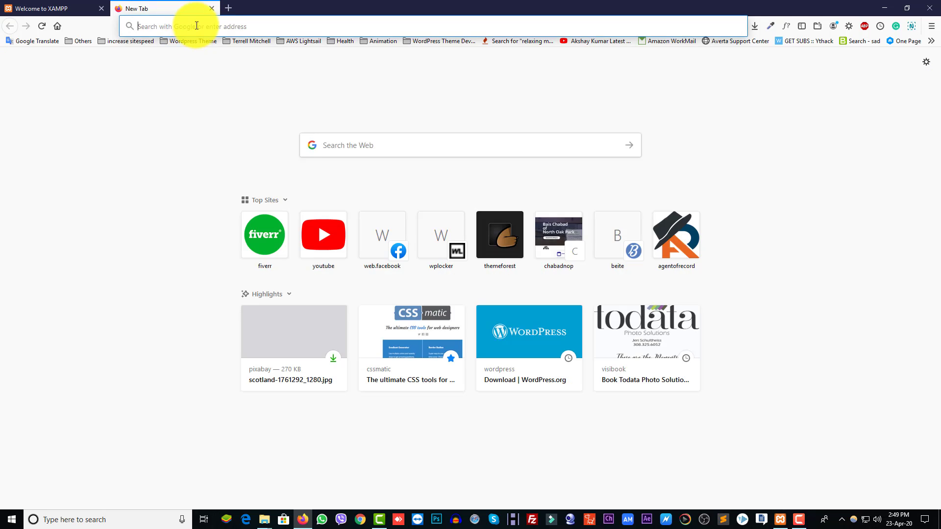
{"action": "left_click", "coordinate": [196, 25]}
{"action": "type", "text": "localhost/"}
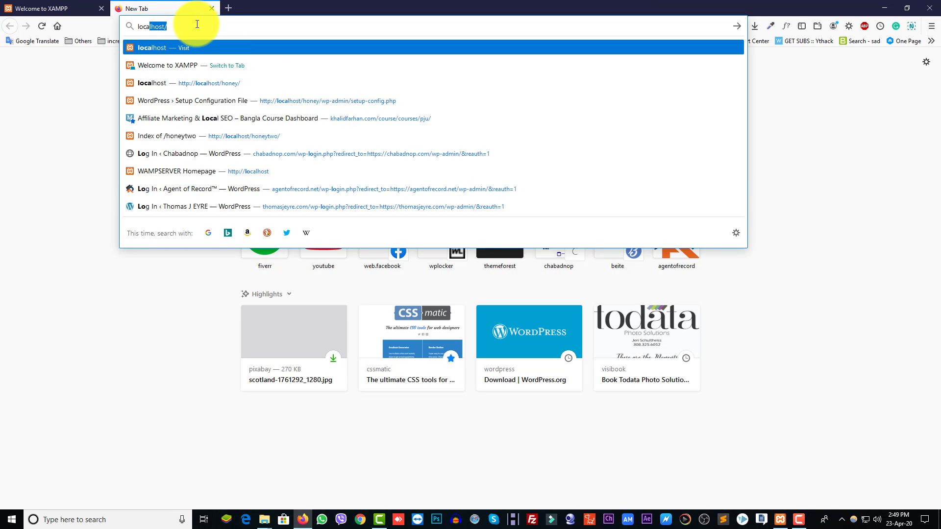
{"action": "key", "text": "Right"}
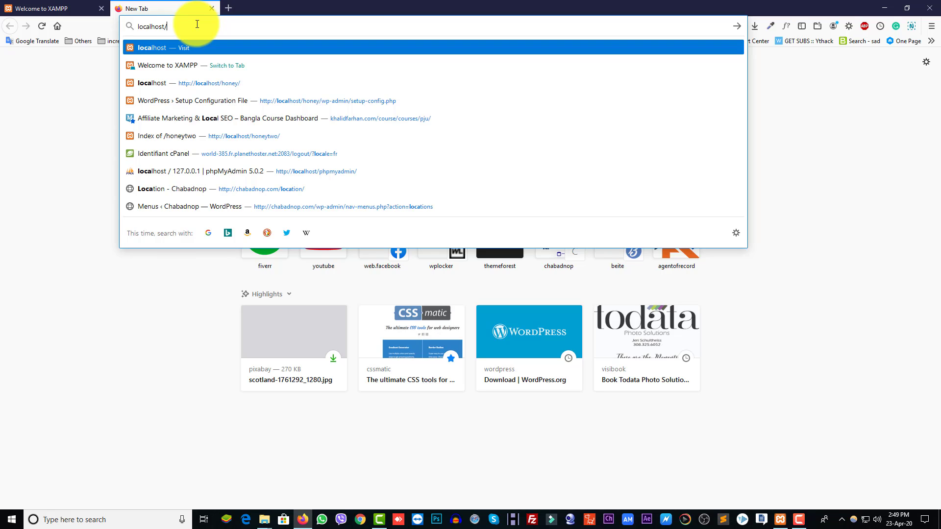
{"action": "type", "text": "test"}
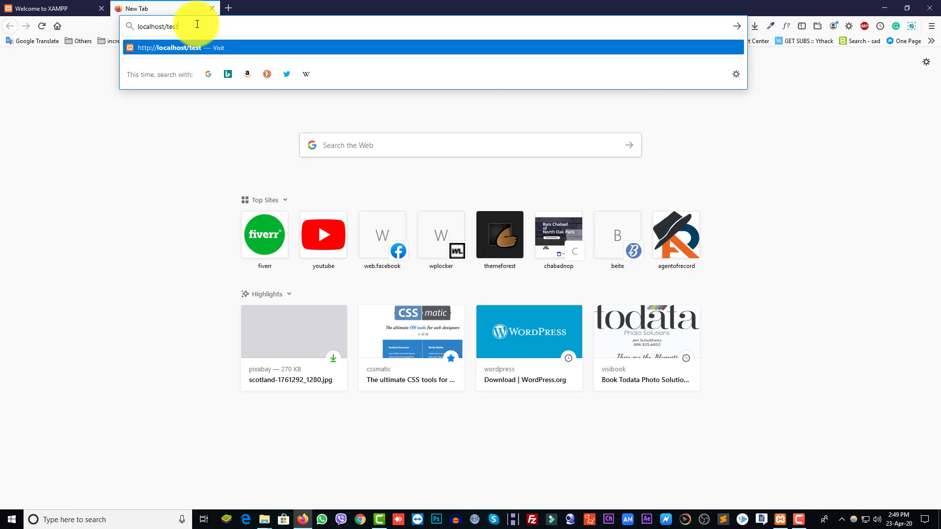
{"action": "key", "text": "Return"}
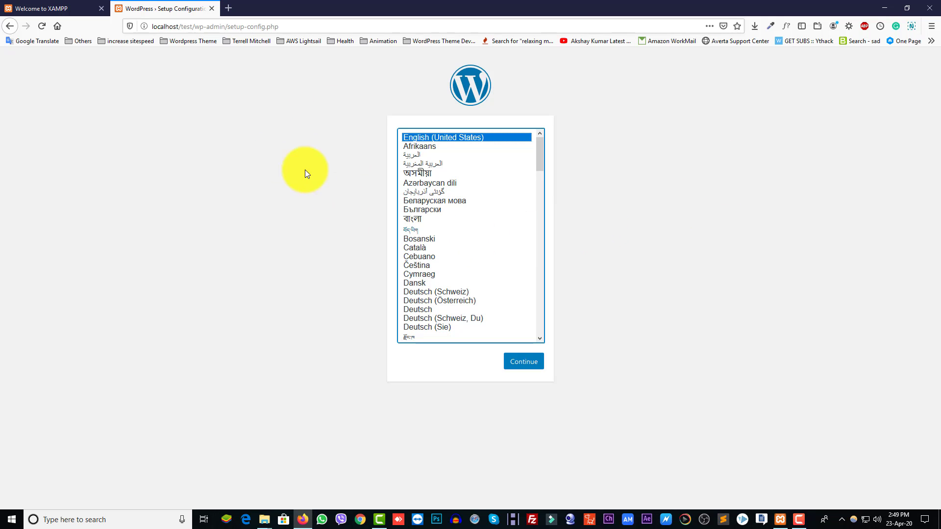
Step: Keep English (United States) as the setup language and continue to the database requirements page
{"action": "scroll", "coordinate": [466, 243], "scroll_direction": "down", "scroll_amount": 4}
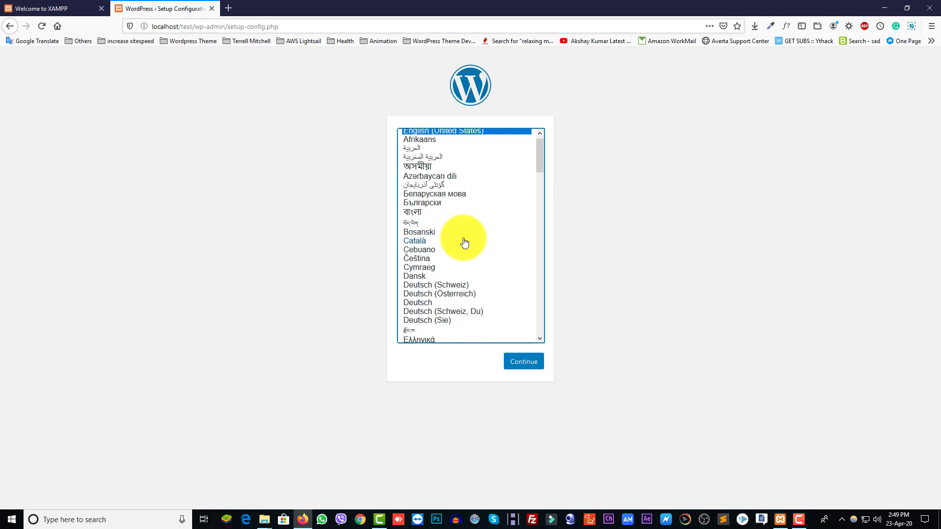
{"action": "scroll", "coordinate": [470, 242], "scroll_direction": "up", "scroll_amount": 4}
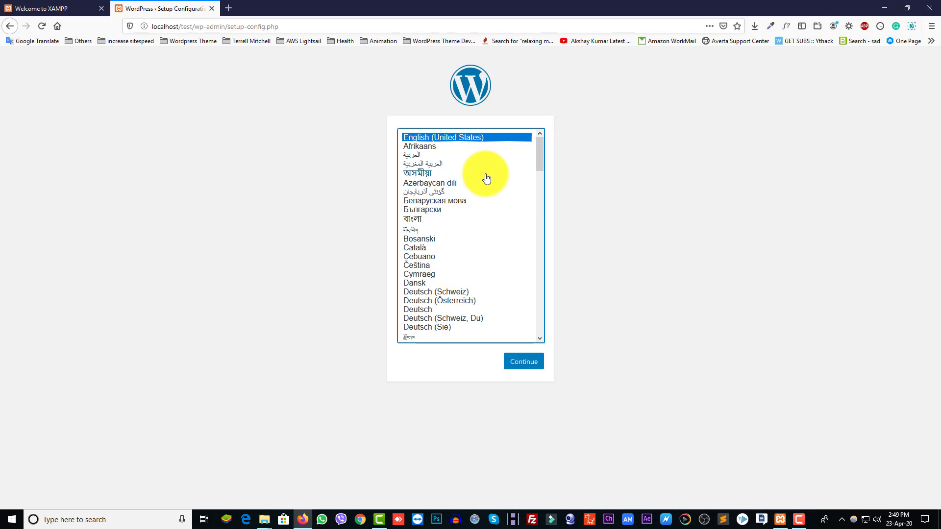
{"action": "left_click", "coordinate": [416, 145]}
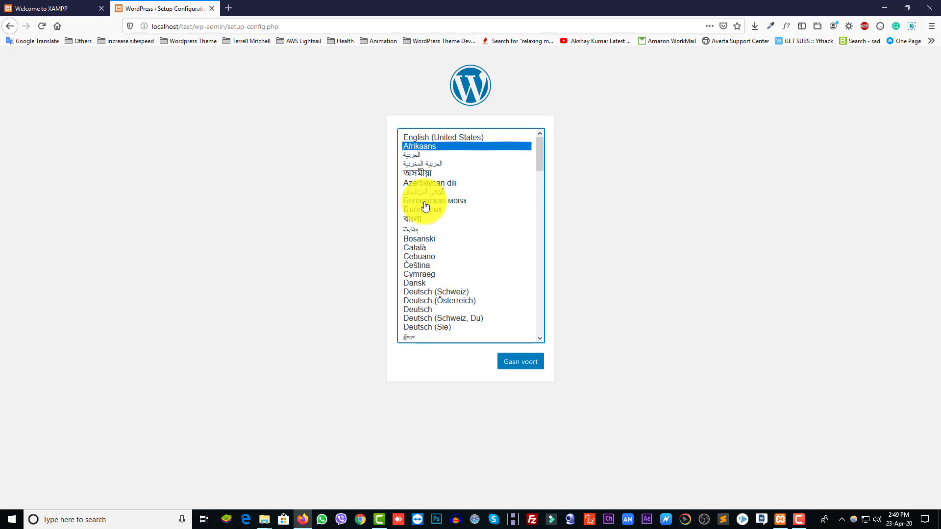
{"action": "left_click", "coordinate": [431, 256]}
{"action": "left_click", "coordinate": [441, 194]}
{"action": "left_click", "coordinate": [436, 185]}
{"action": "left_click", "coordinate": [425, 155]}
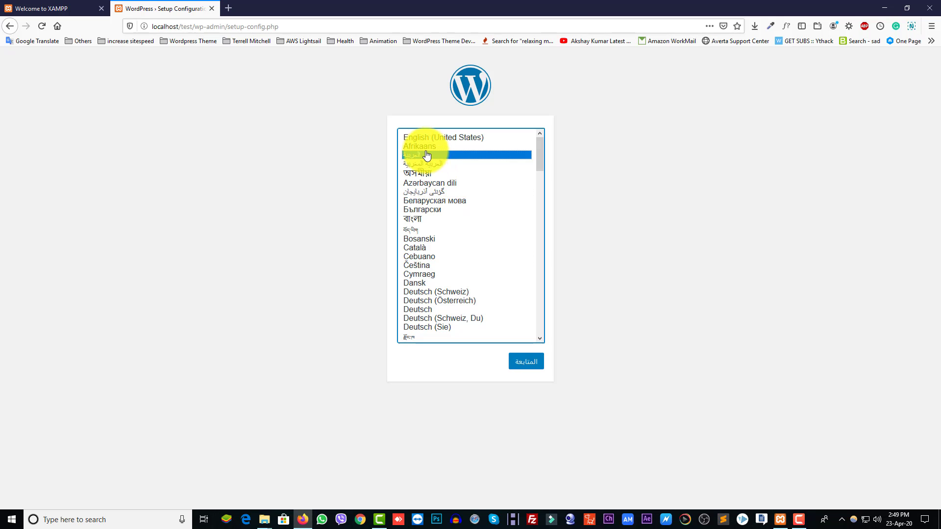
{"action": "left_click", "coordinate": [422, 138]}
{"action": "left_click", "coordinate": [514, 361]}
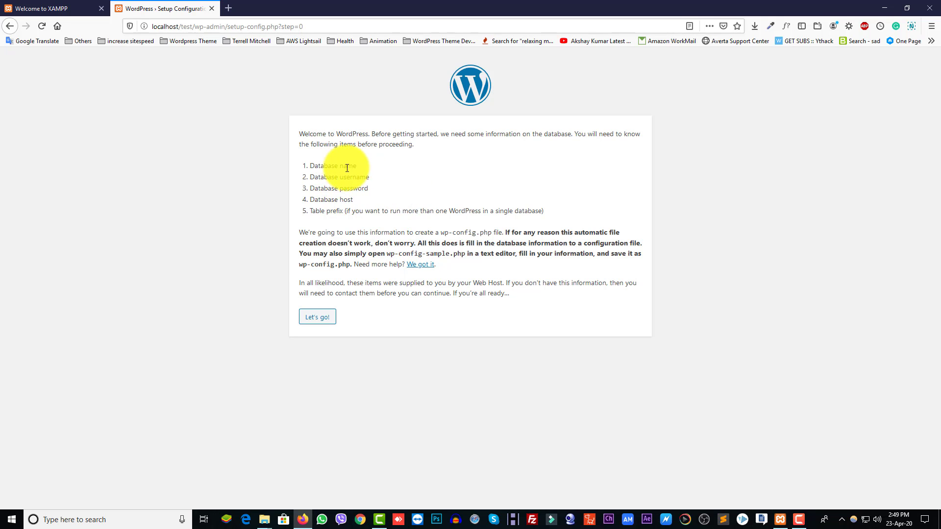
{"action": "left_click_drag", "start_coordinate": [344, 178], "coordinate": [369, 189]}
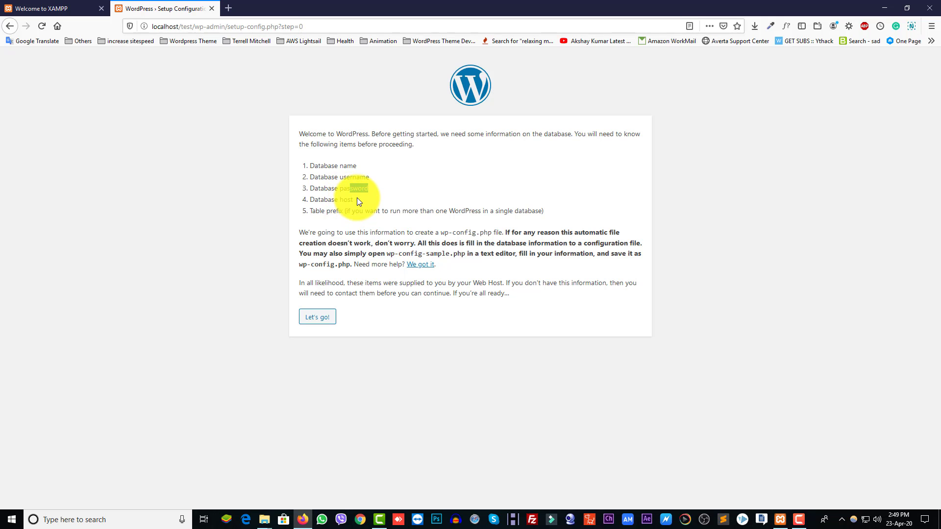
Step: Return to the localhost XAMPP dashboard and open phpMyAdmin
{"action": "left_click", "coordinate": [22, 7]}
{"action": "left_click", "coordinate": [241, 26]}
{"action": "type", "text": "lo"}
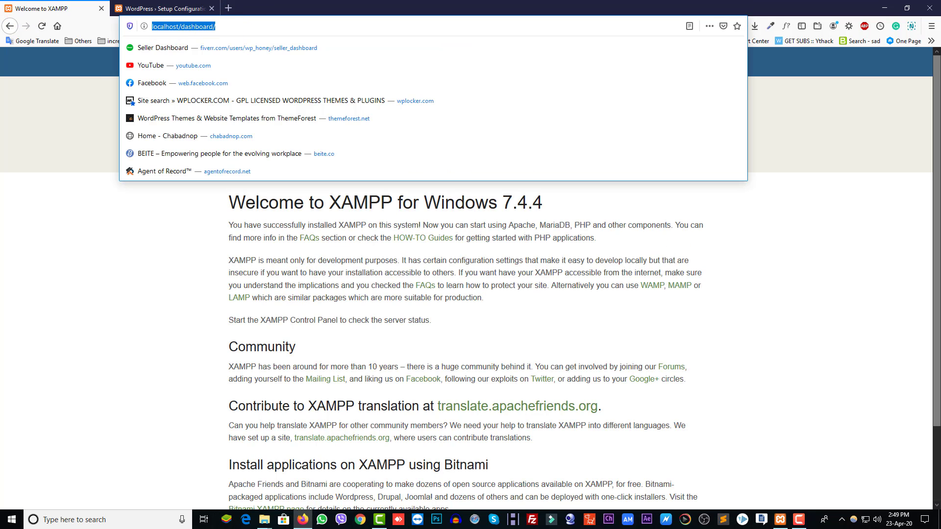
{"action": "type", "text": "calhost"}
{"action": "key", "text": "Return"}
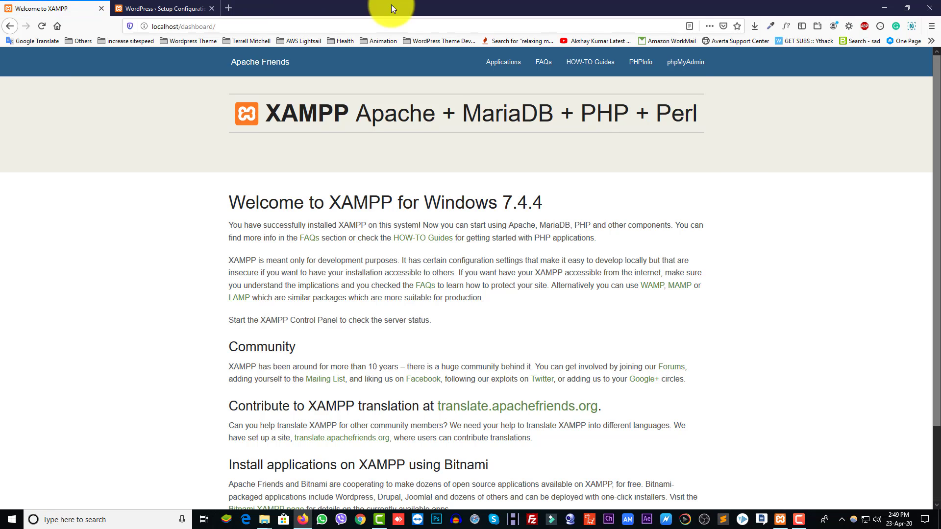
{"action": "left_click", "coordinate": [685, 64]}
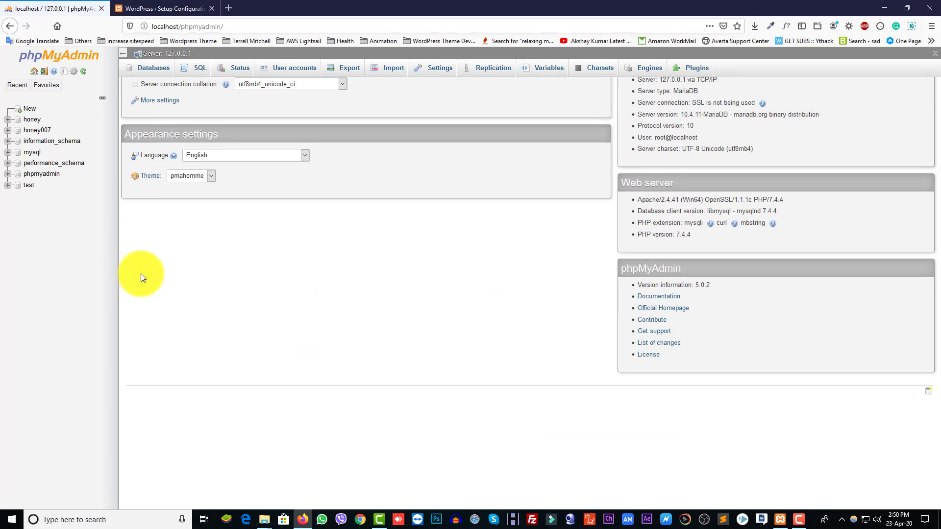
Step: Create an empty database named test007 under Databases, then minimize the browser
{"action": "left_click", "coordinate": [153, 71]}
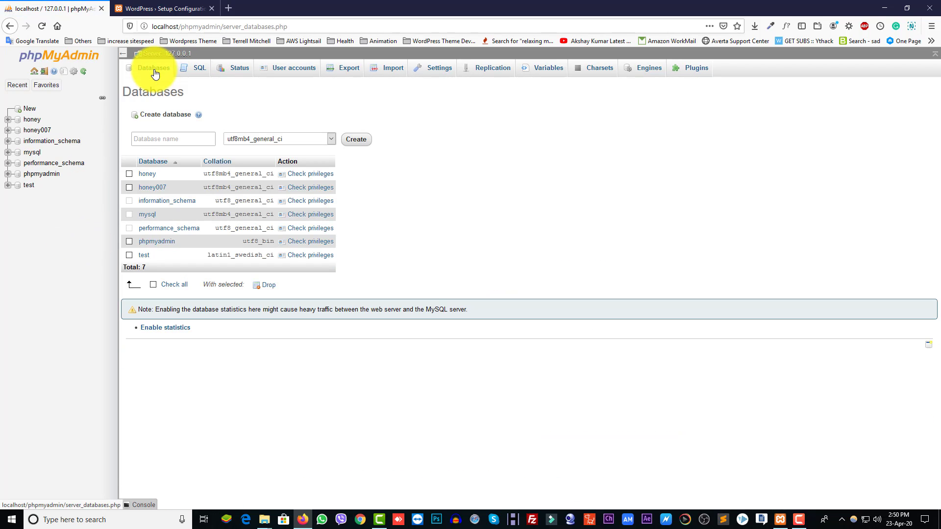
{"action": "left_click", "coordinate": [159, 138]}
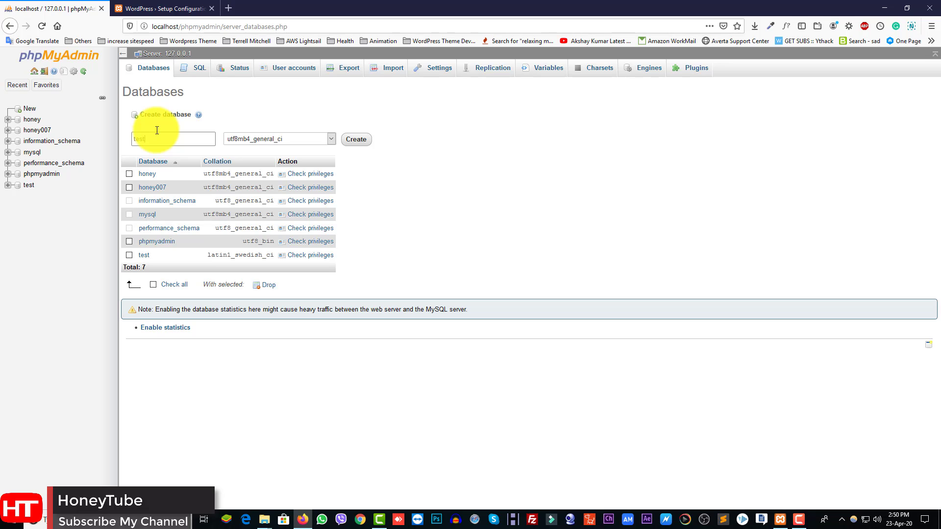
{"action": "left_click", "coordinate": [353, 141]}
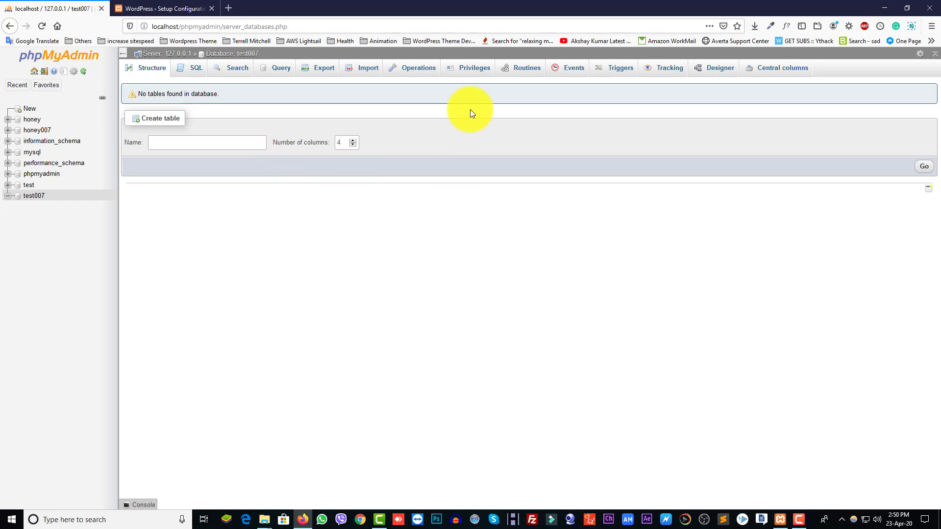
{"action": "left_click", "coordinate": [883, 7]}
Step: Create a new text document named test on the desktop
{"action": "key", "text": "super+d"}
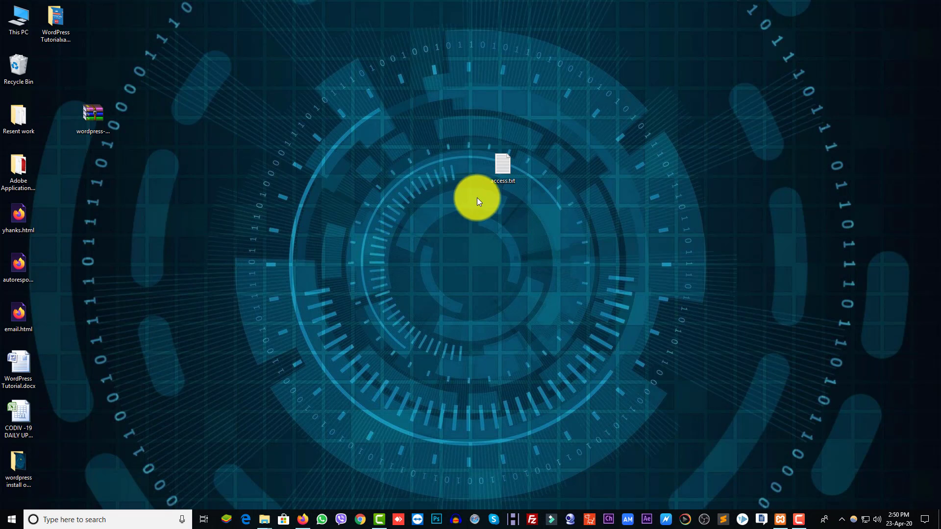
{"action": "right_click", "coordinate": [293, 233]}
{"action": "mouse_move", "coordinate": [355, 332]}
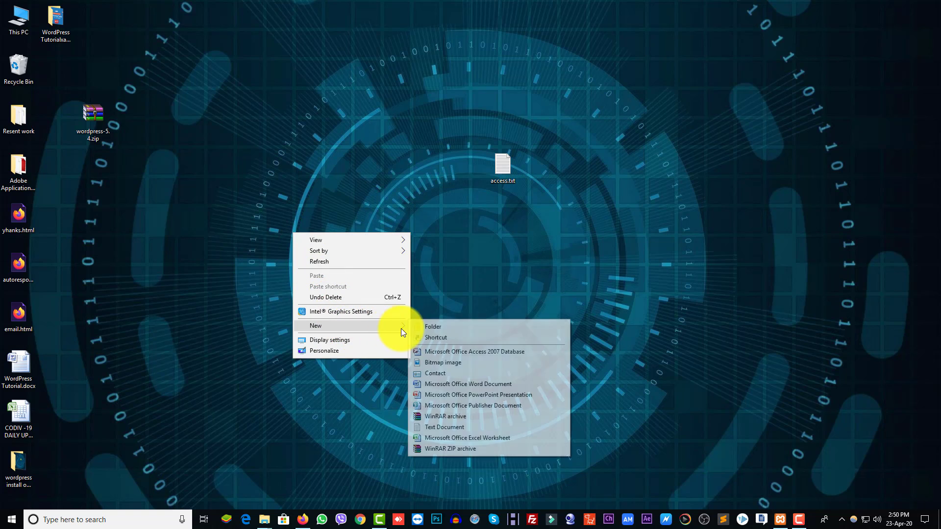
{"action": "left_click", "coordinate": [441, 427]}
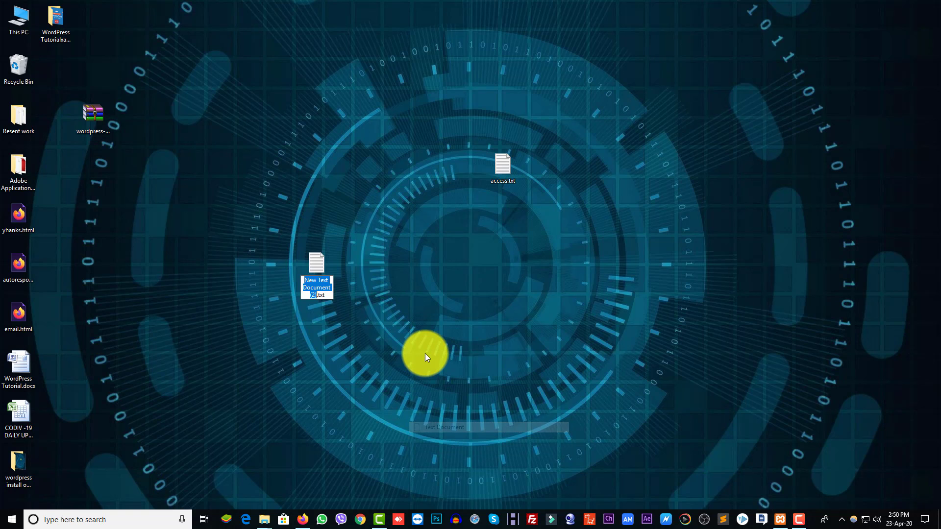
{"action": "type", "text": "test"}
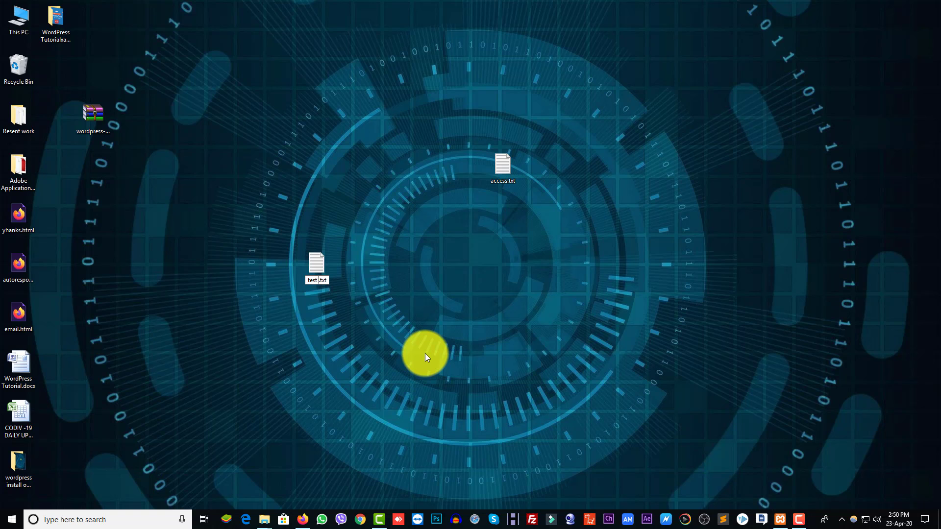
{"action": "key", "text": "Return"}
Step: Type the note lines: Database Name: test007, Database Username:, Database User Password:, WordPress Access:
{"action": "key", "text": "Return"}
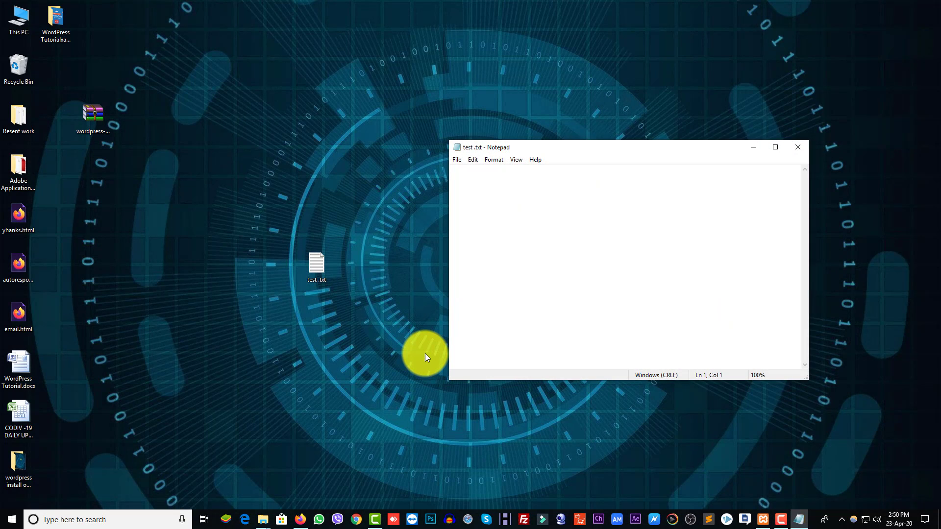
{"action": "type", "text": "Database Name: test007"}
{"action": "key", "text": "Return"}
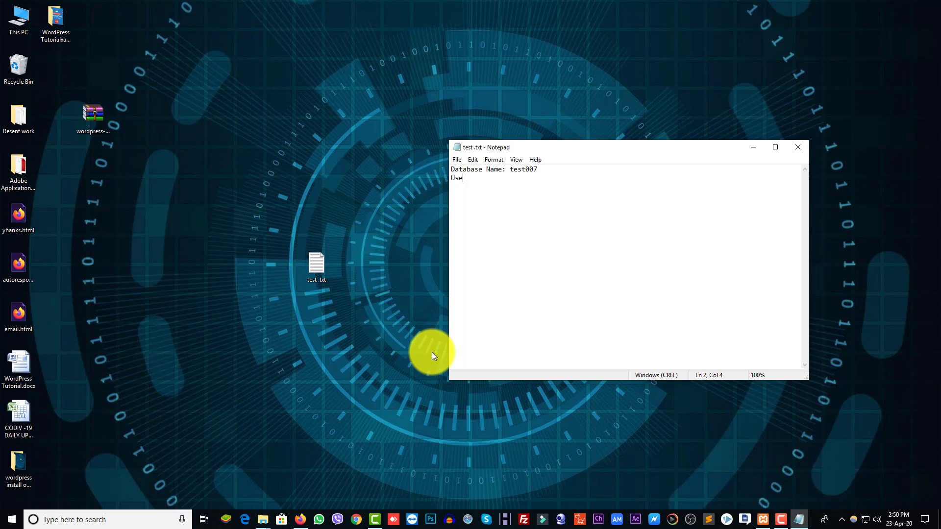
{"action": "key", "text": "BackSpace"}
{"action": "key", "text": "BackSpace"}
{"action": "key", "text": "BackSpace"}
{"action": "type", "text": "Database Username:"}
{"action": "key", "text": "Return"}
{"action": "type", "text": "Database User Passwor"}
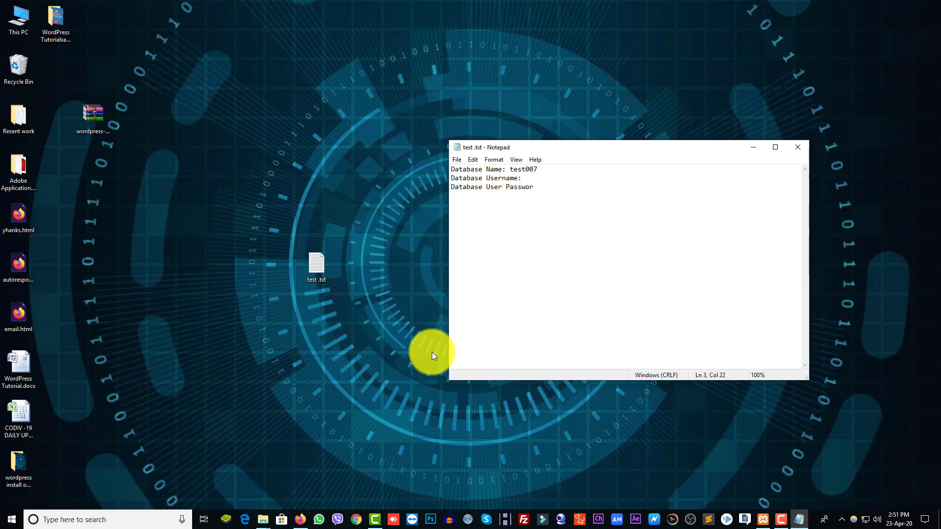
{"action": "type", "text": "d:"}
{"action": "key", "text": "Return"}
{"action": "key", "text": "Return"}
{"action": "key", "text": "Return"}
{"action": "type", "text": "WordPress Access:"}
{"action": "key", "text": "Return"}
{"action": "key", "text": "Return"}
{"action": "left_click_drag", "start_coordinate": [549, 169], "coordinate": [514, 169]}
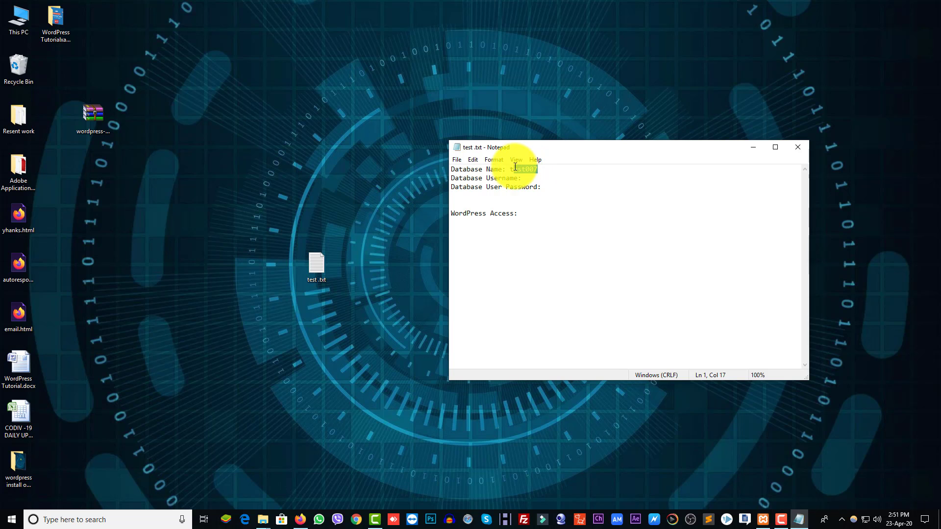
Step: Back in phpMyAdmin, open Add user account from test007's Privileges tab
{"action": "left_click", "coordinate": [300, 520]}
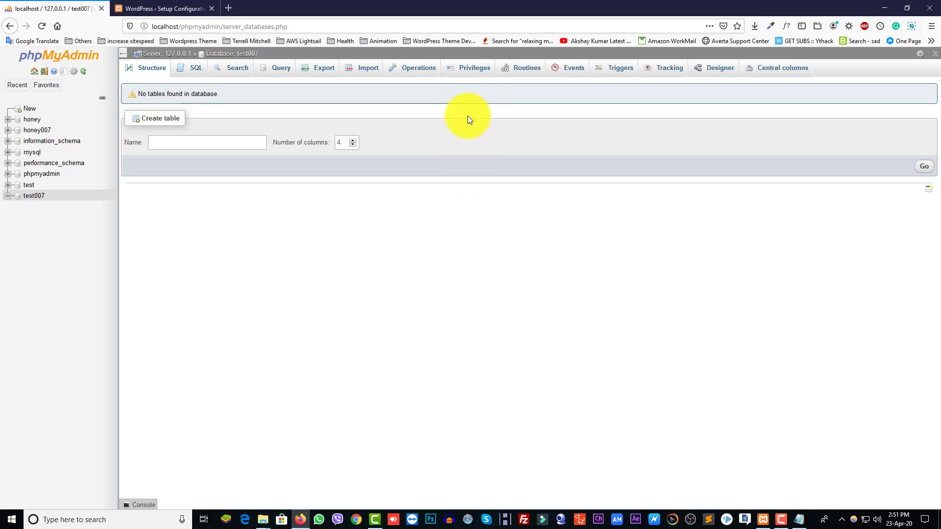
{"action": "left_click", "coordinate": [472, 73]}
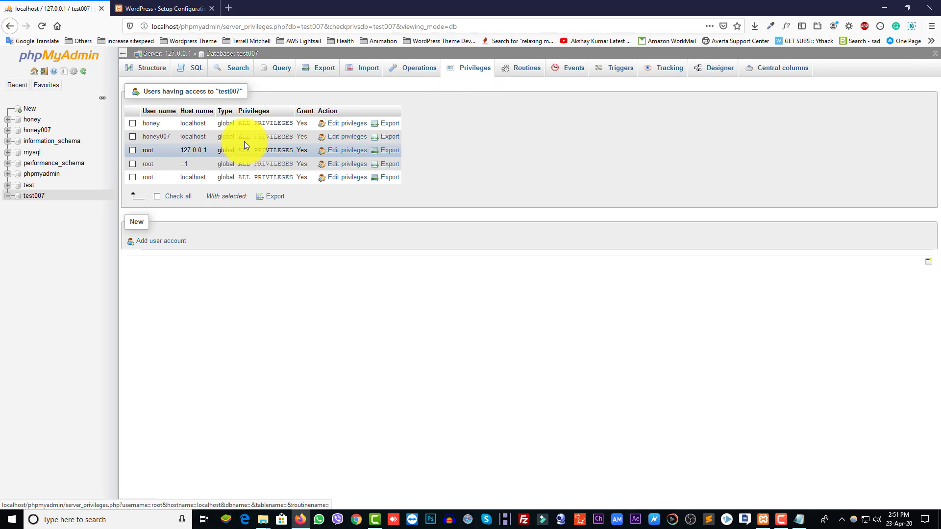
{"action": "left_click", "coordinate": [143, 246]}
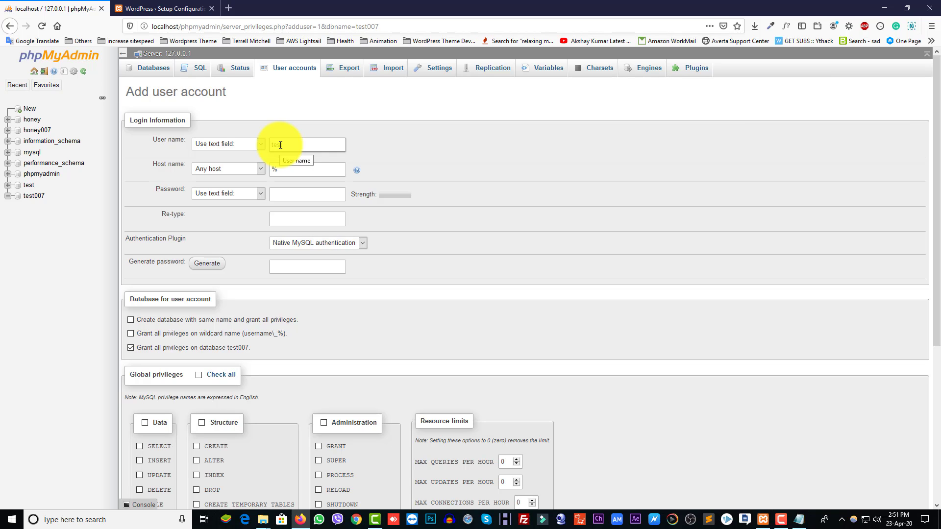
Step: Change the host to localhost, then generate a strong password and select it for copying
{"action": "left_click_drag", "start_coordinate": [287, 170], "coordinate": [251, 163]}
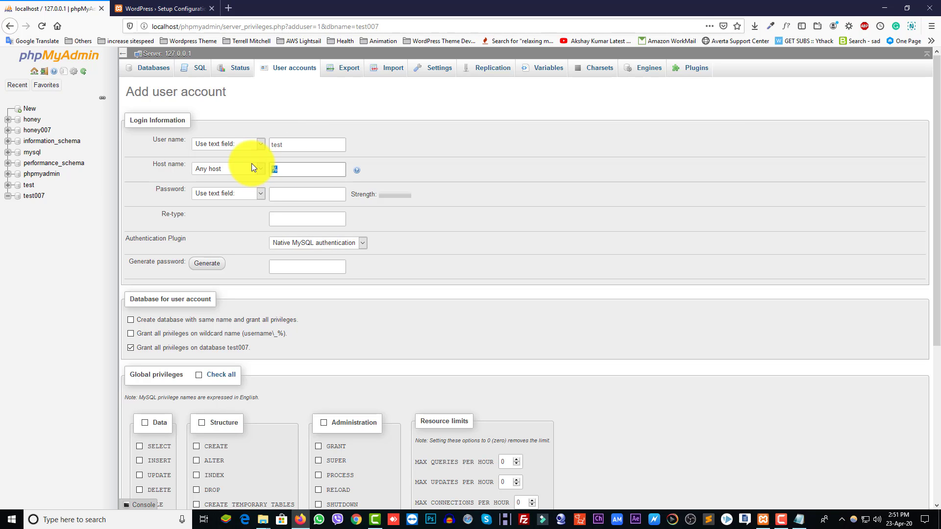
{"action": "type", "text": "localhost"}
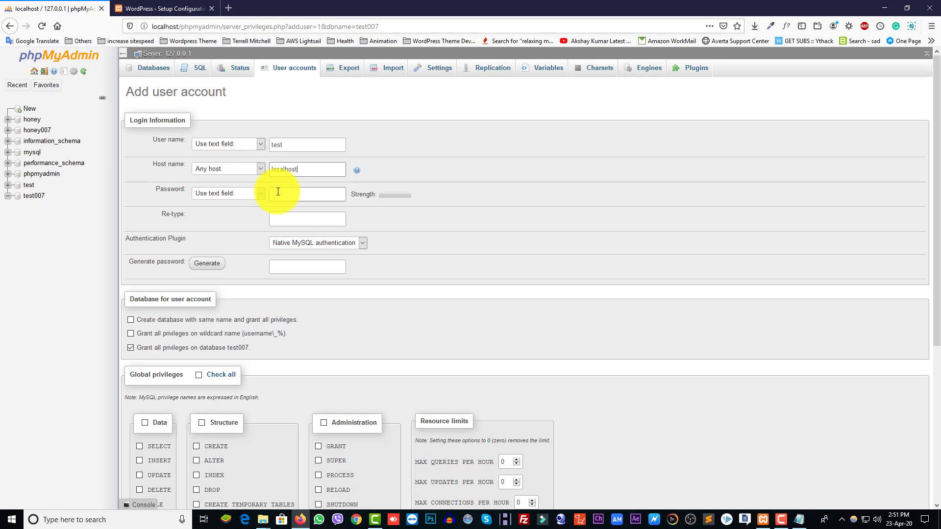
{"action": "left_click", "coordinate": [278, 192]}
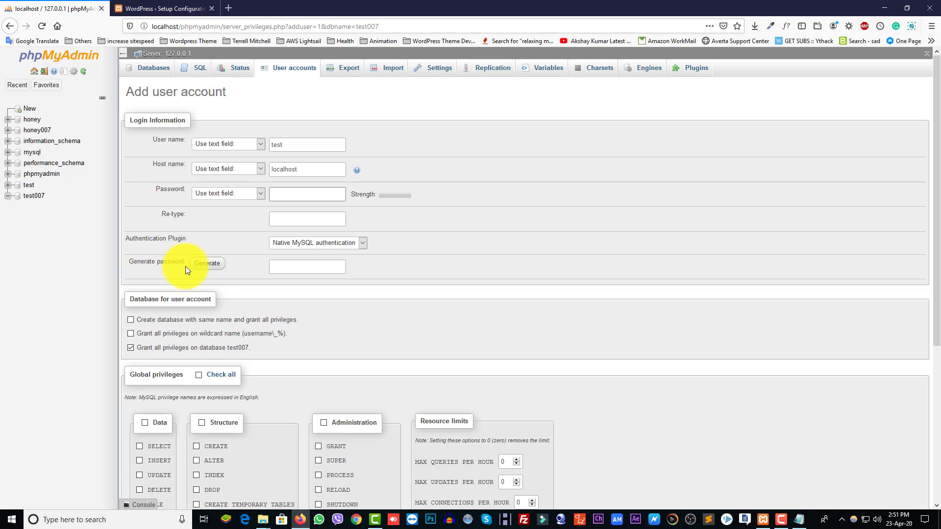
{"action": "left_click", "coordinate": [205, 265]}
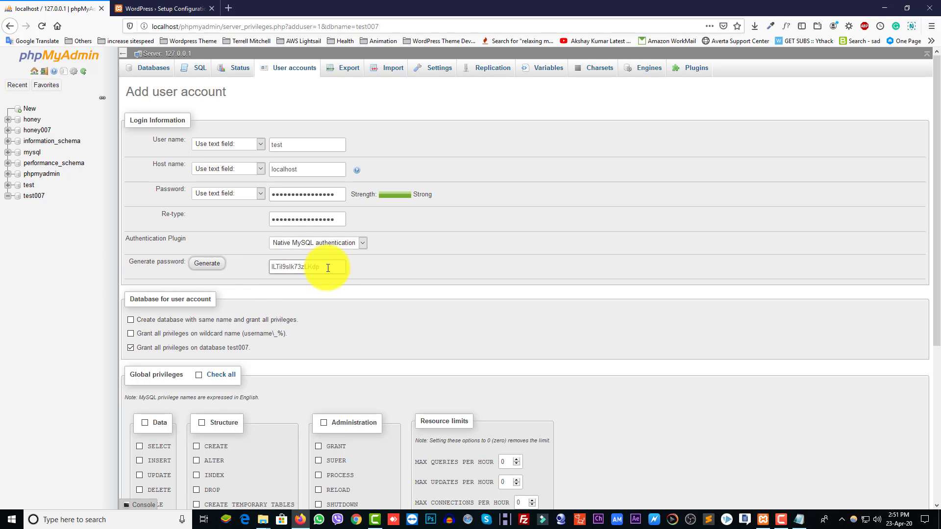
{"action": "left_click_drag", "start_coordinate": [326, 267], "coordinate": [270, 267]}
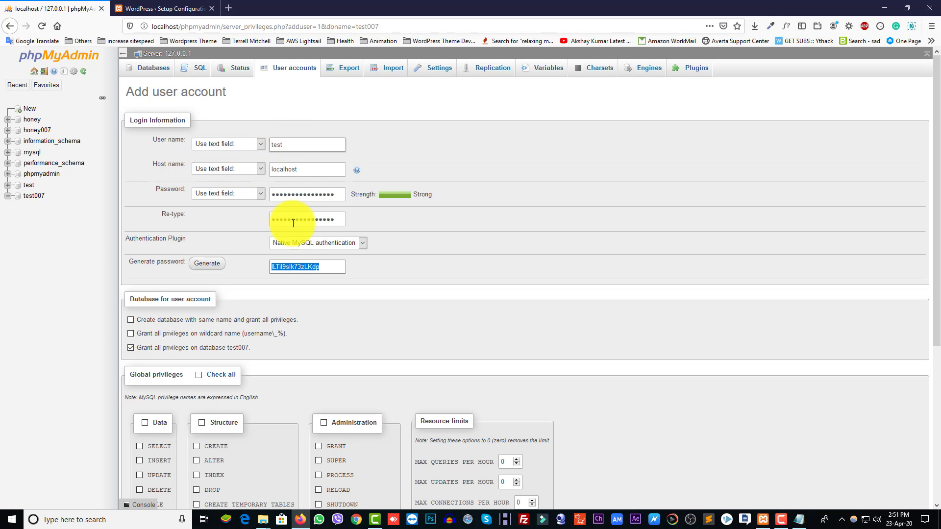
Step: Paste the generated password onto the note's password line, then minimize Notepad
{"action": "left_click", "coordinate": [800, 519]}
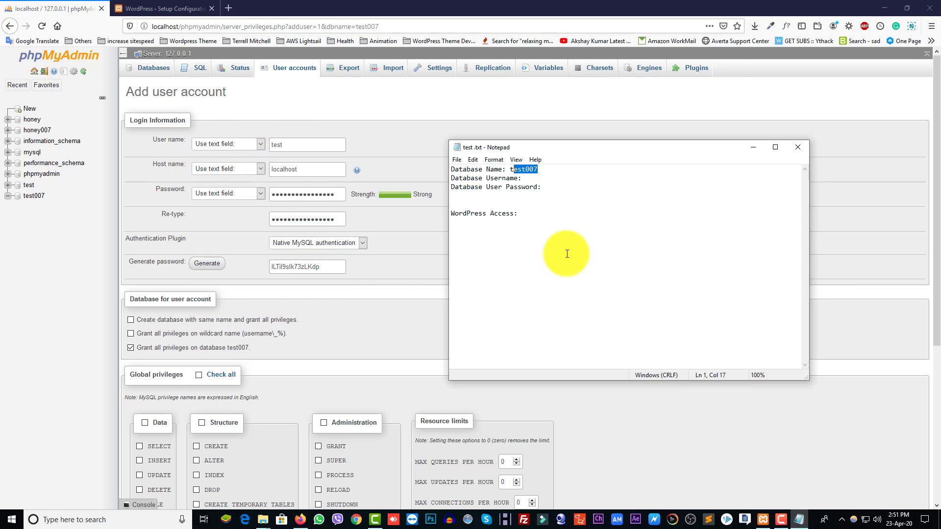
{"action": "left_click", "coordinate": [537, 178]}
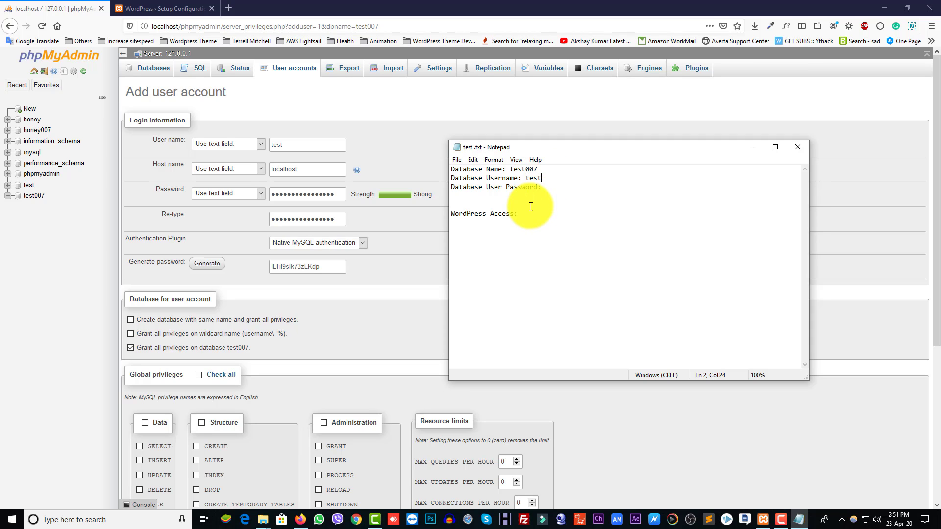
{"action": "left_click", "coordinate": [551, 190]}
{"action": "key", "text": "ctrl+v"}
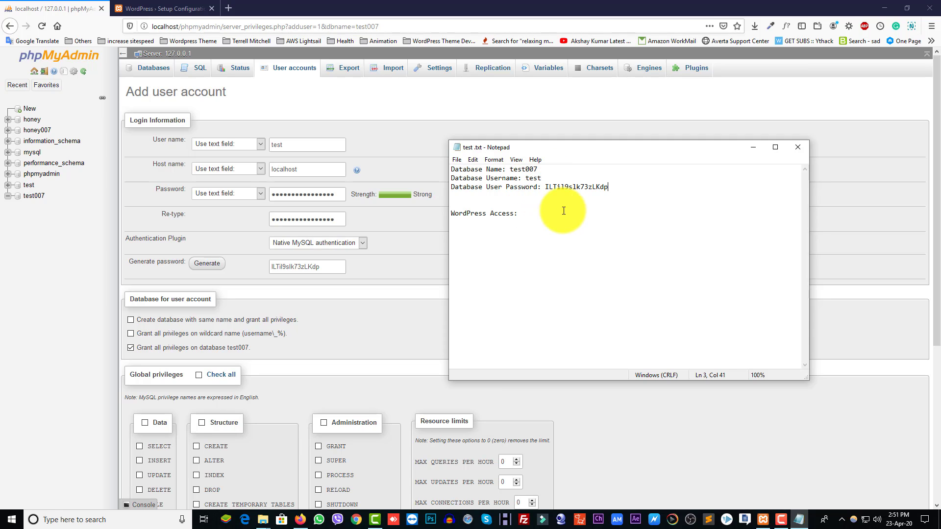
{"action": "left_click", "coordinate": [750, 148]}
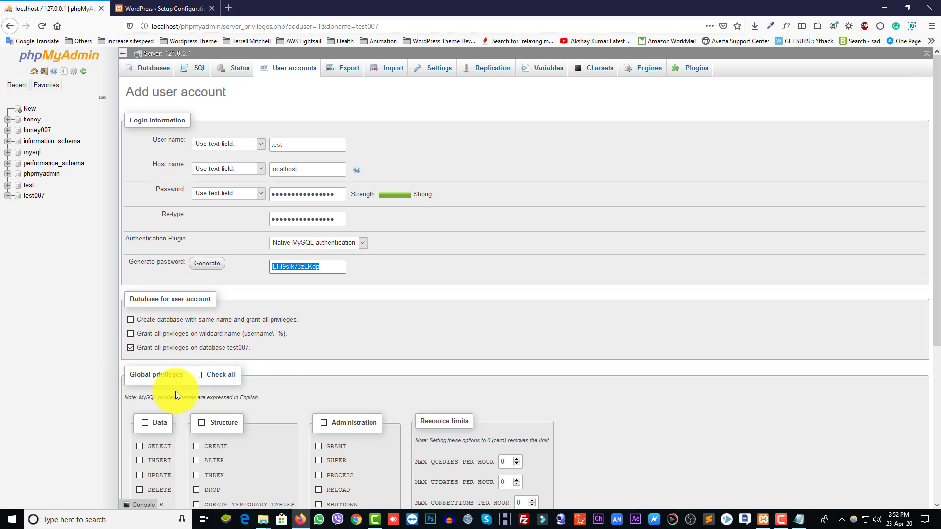
Step: Grant all global privileges, create the user test@localhost, and open the test007 database
{"action": "scroll", "coordinate": [222, 384], "scroll_direction": "down", "scroll_amount": 1}
{"action": "scroll", "coordinate": [222, 383], "scroll_direction": "down", "scroll_amount": 1}
{"action": "left_click", "coordinate": [221, 326]}
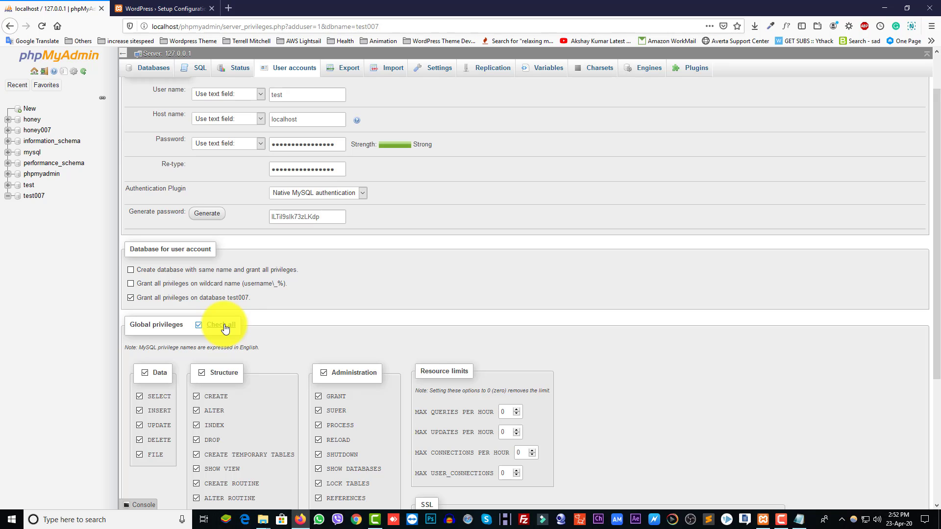
{"action": "scroll", "coordinate": [262, 343], "scroll_direction": "down", "scroll_amount": 5}
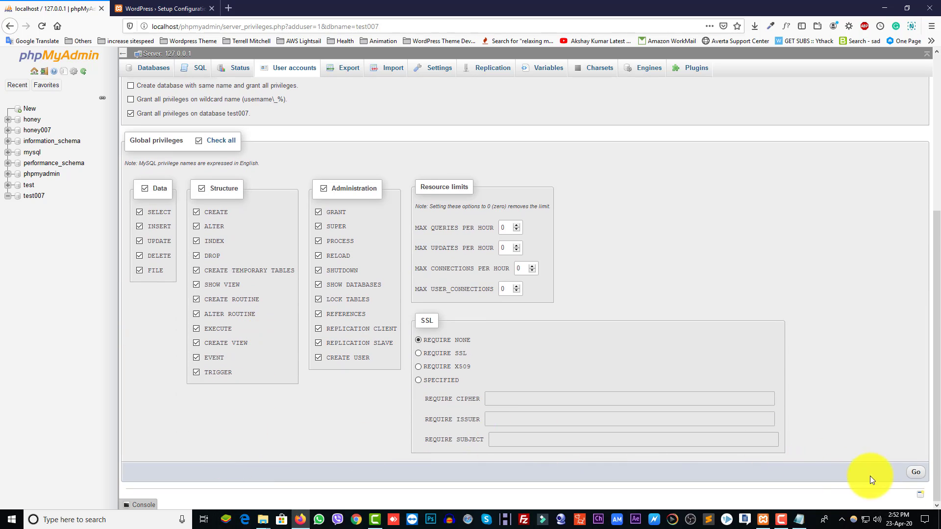
{"action": "left_click", "coordinate": [915, 476]}
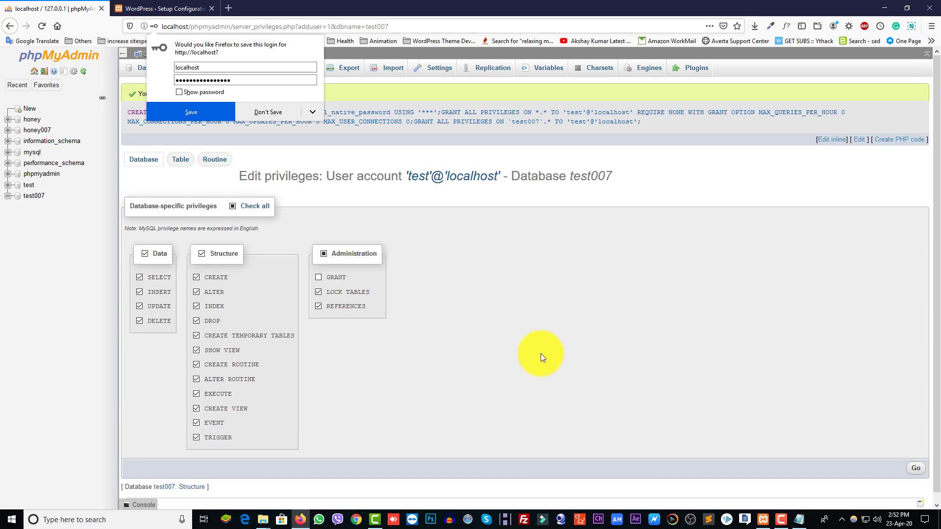
{"action": "left_click", "coordinate": [424, 112]}
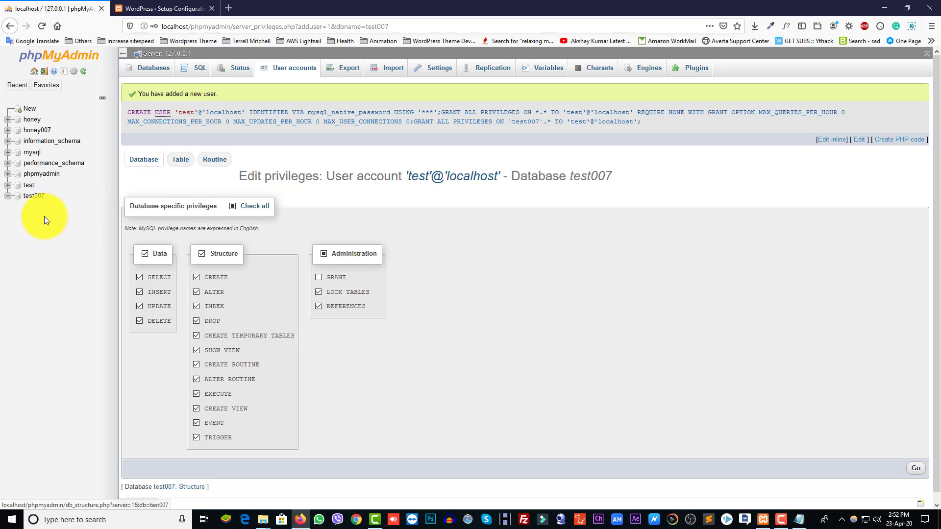
{"action": "left_click", "coordinate": [37, 199]}
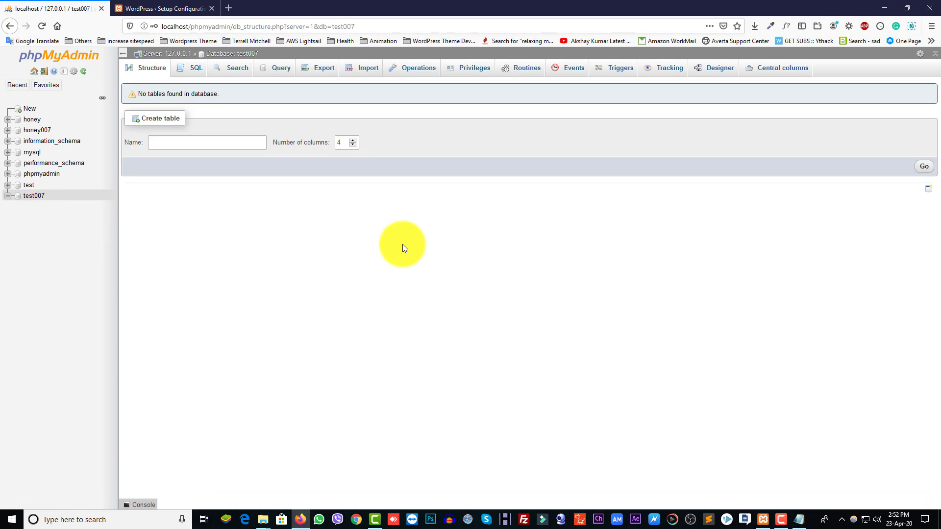
Step: Start the WordPress database setup and paste test007 from the notes as Database Name
{"action": "left_click", "coordinate": [178, 4]}
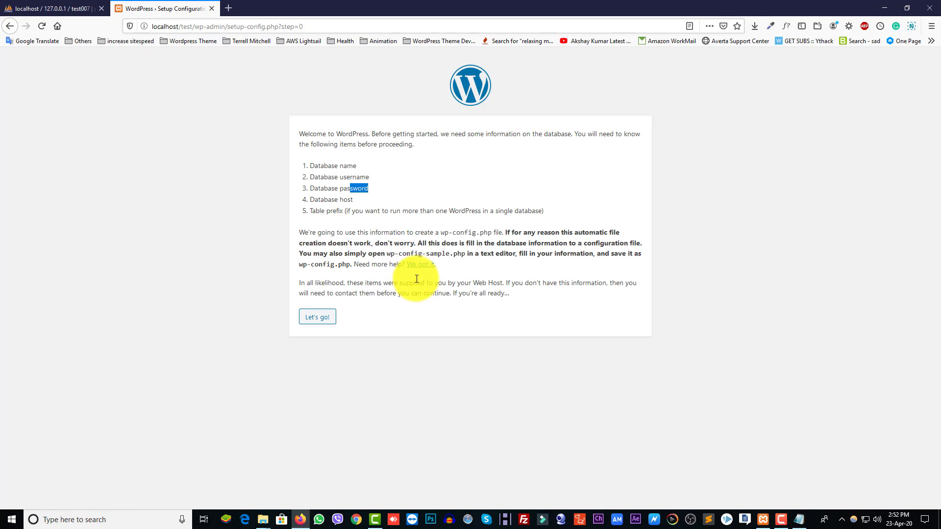
{"action": "left_click", "coordinate": [315, 319]}
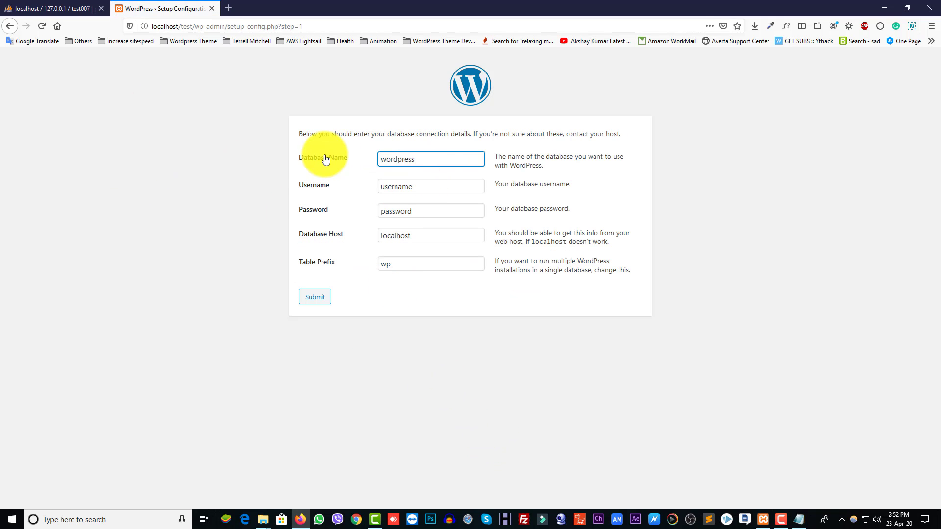
{"action": "double_click", "coordinate": [431, 158]}
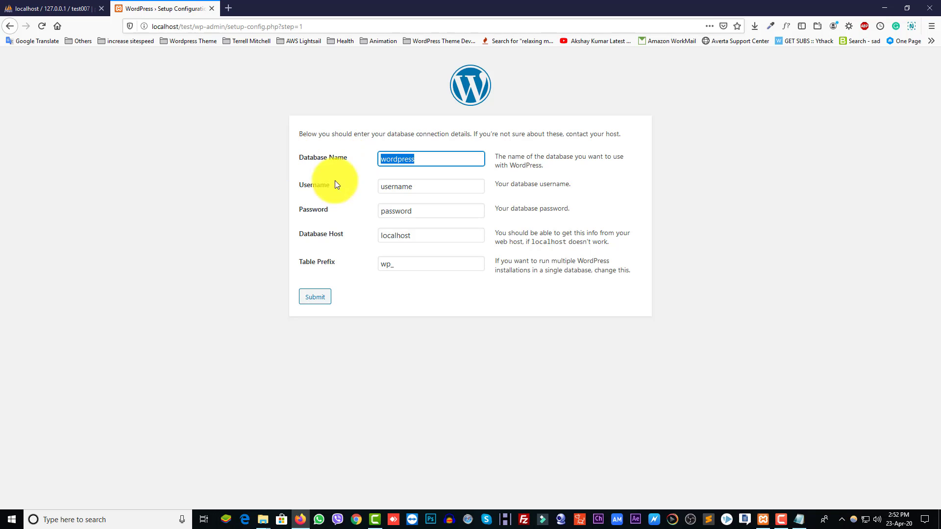
{"action": "left_click", "coordinate": [799, 520]}
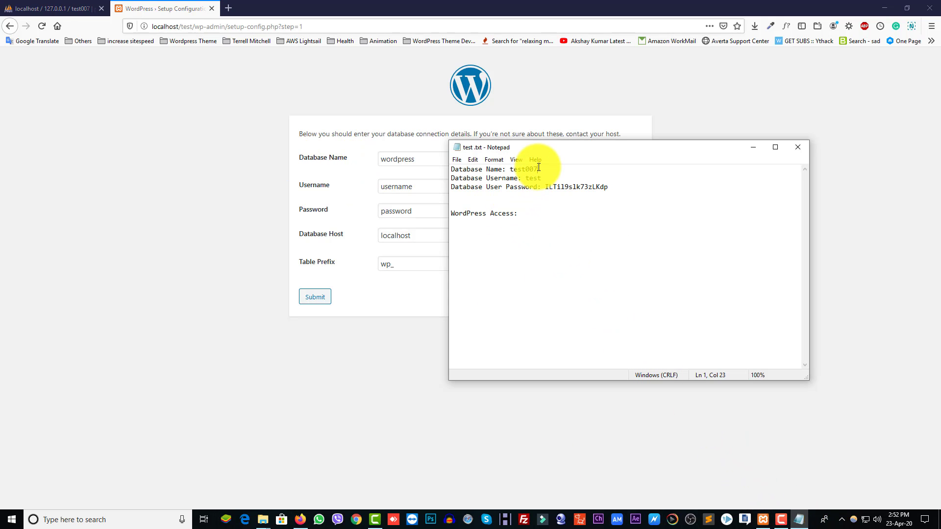
{"action": "left_click_drag", "start_coordinate": [538, 169], "coordinate": [510, 169]}
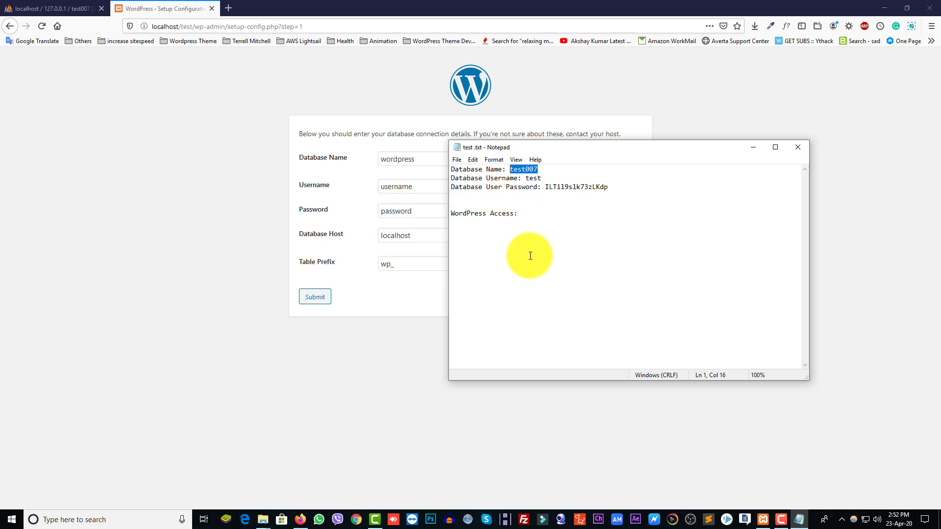
{"action": "key", "text": "ctrl+c"}
{"action": "left_click_drag", "start_coordinate": [418, 160], "coordinate": [352, 158]}
{"action": "key", "text": "ctrl+v"}
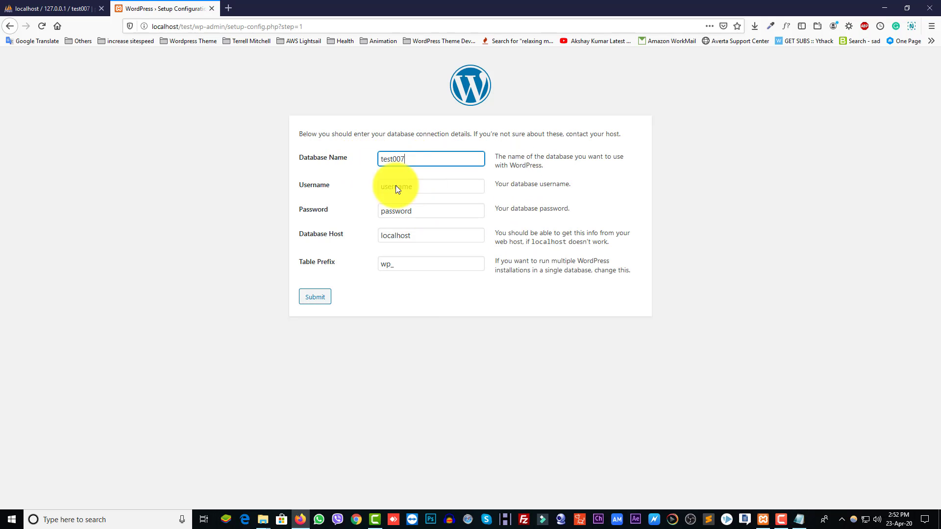
{"action": "key", "text": "Tab"}
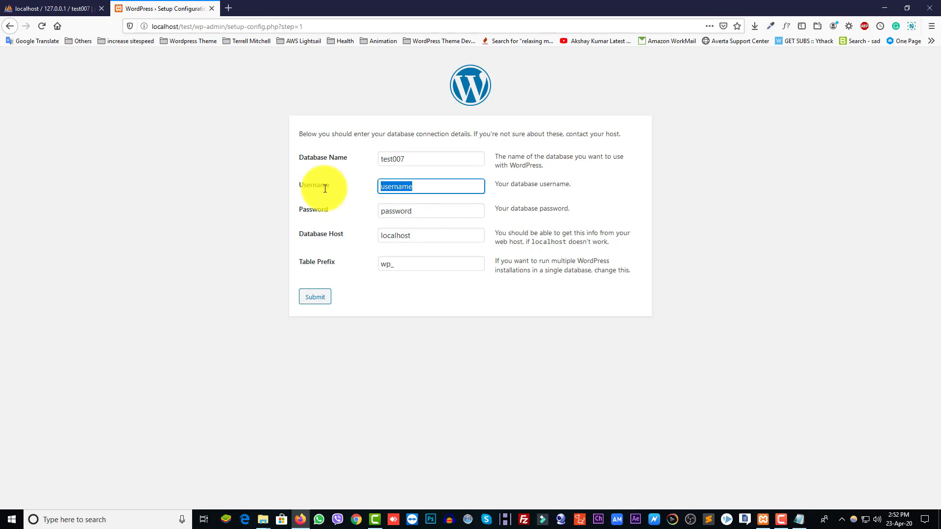
Step: Copy the database username and password from the notes into the setup form
{"action": "left_click", "coordinate": [799, 519]}
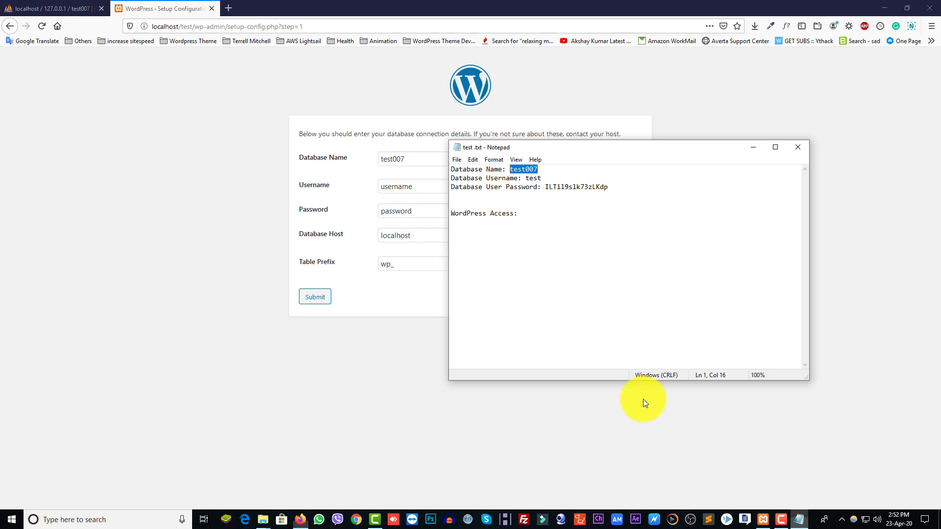
{"action": "left_click_drag", "start_coordinate": [542, 178], "coordinate": [527, 177]}
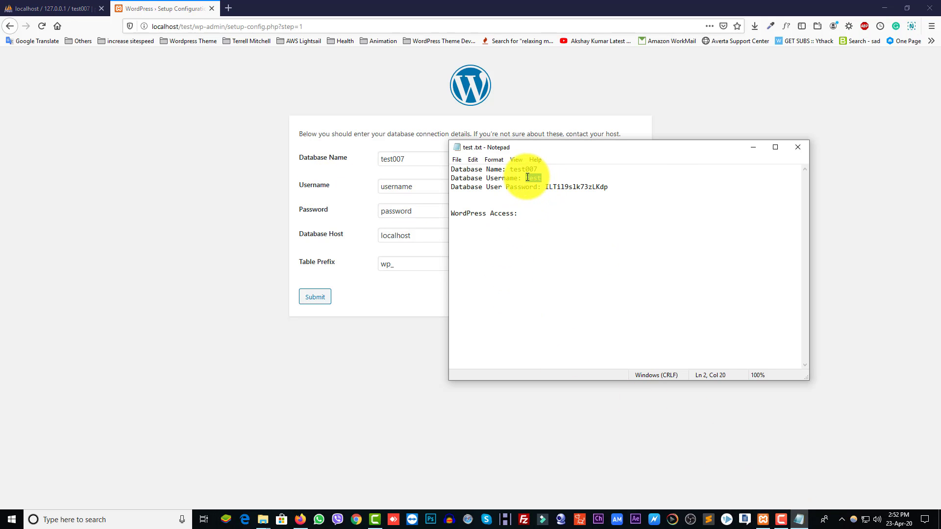
{"action": "key", "text": "ctrl+c"}
{"action": "key", "text": "alt+Tab"}
{"action": "key", "text": "ctrl+v"}
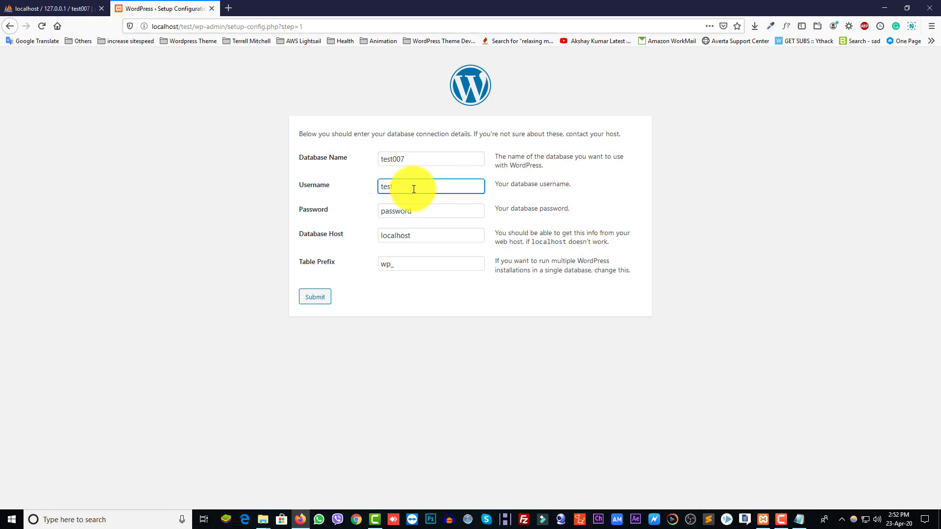
{"action": "left_click", "coordinate": [799, 521]}
{"action": "left_click_drag", "start_coordinate": [608, 187], "coordinate": [548, 188]}
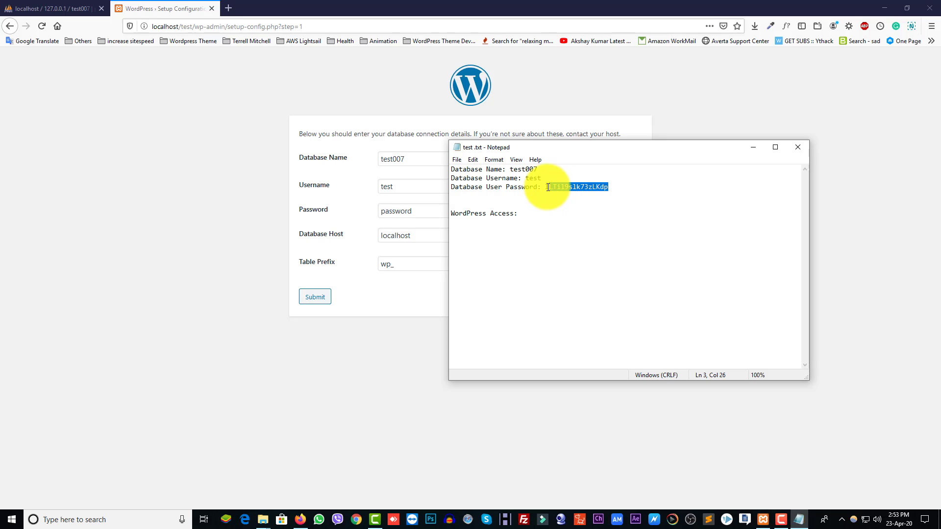
{"action": "left_click", "coordinate": [412, 222]}
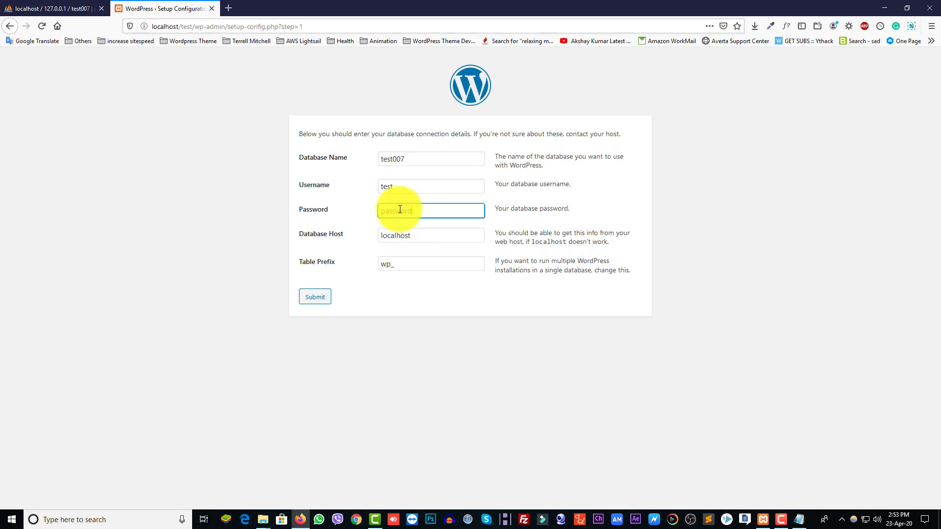
{"action": "key", "text": "ctrl+v"}
{"action": "left_click", "coordinate": [412, 236]}
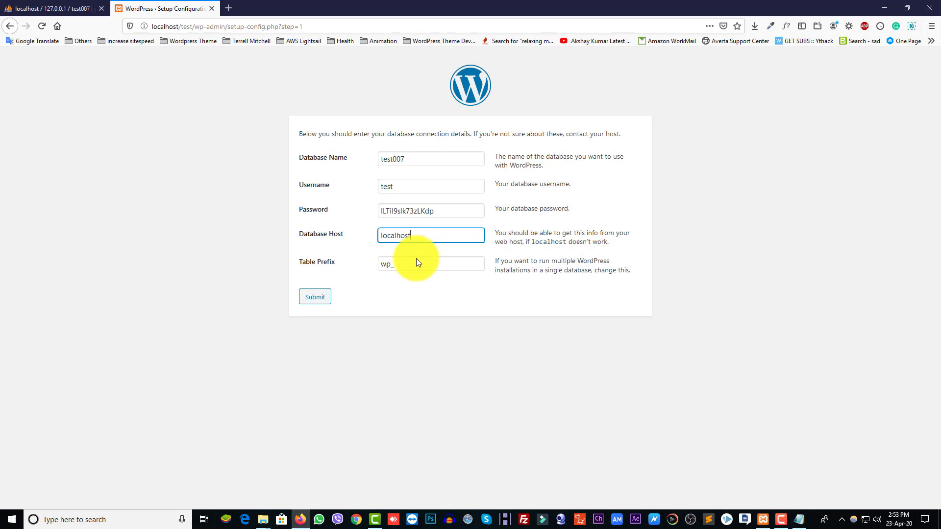
Step: Change the table prefix to ewp_, submit the connection details, and run the installation
{"action": "double_click", "coordinate": [381, 265]}
{"action": "left_click", "coordinate": [381, 265]}
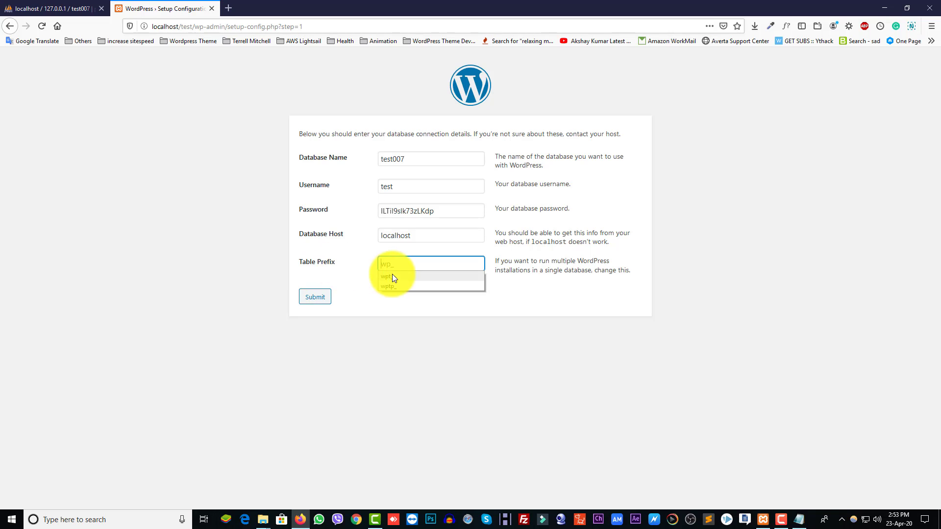
{"action": "left_click", "coordinate": [382, 266]}
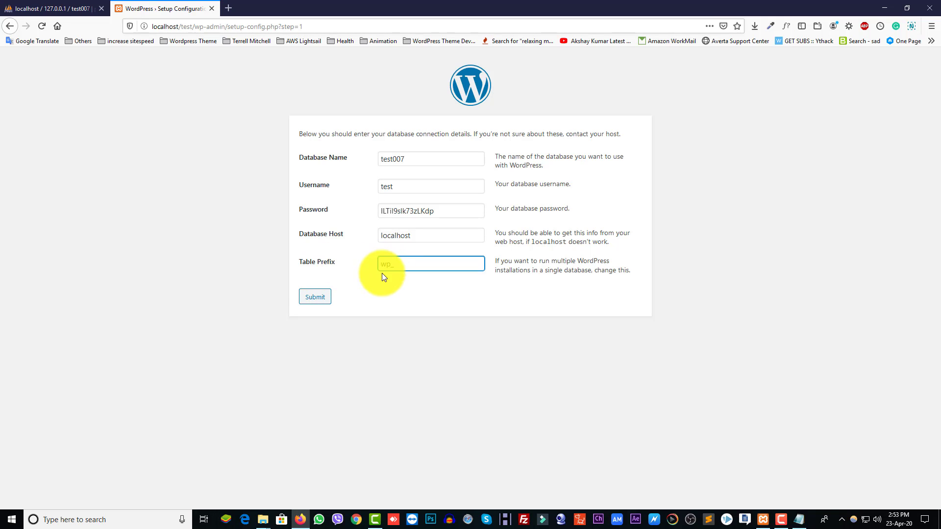
{"action": "left_click", "coordinate": [384, 317]}
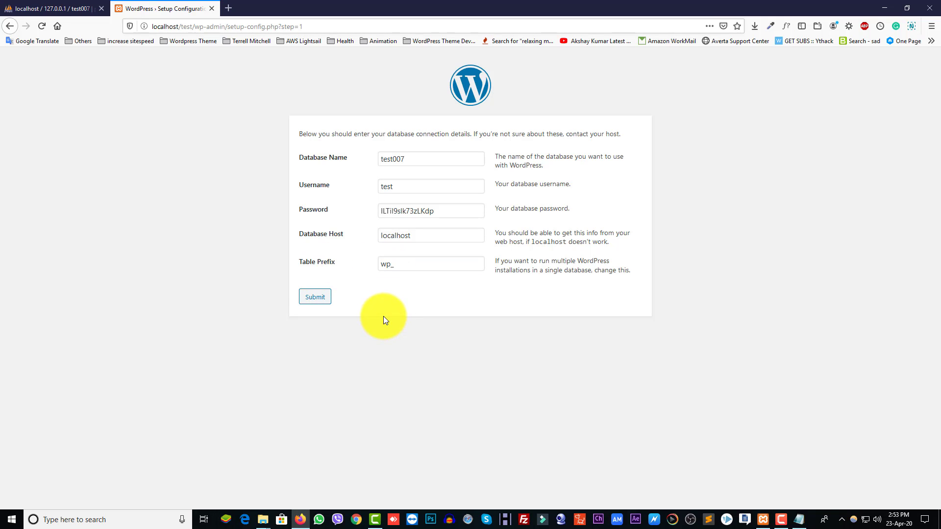
{"action": "left_click", "coordinate": [383, 263]}
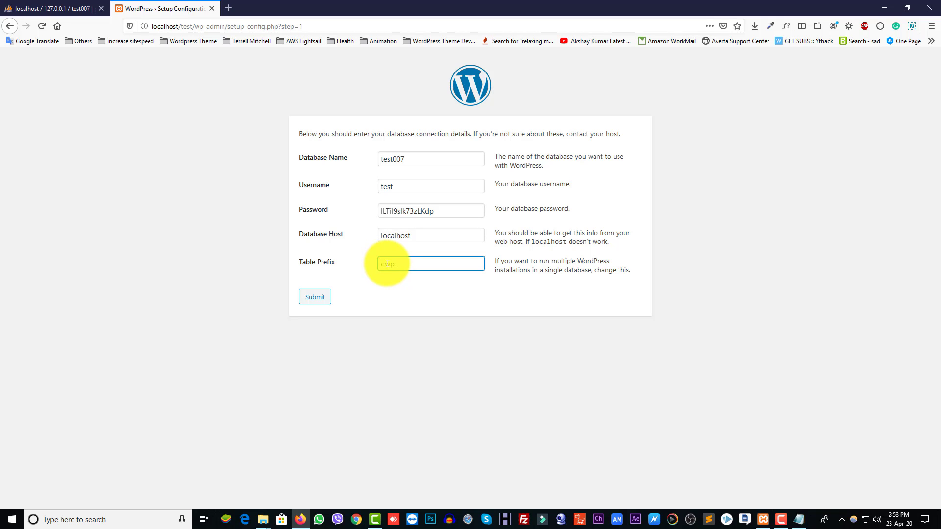
{"action": "type", "text": "ew"}
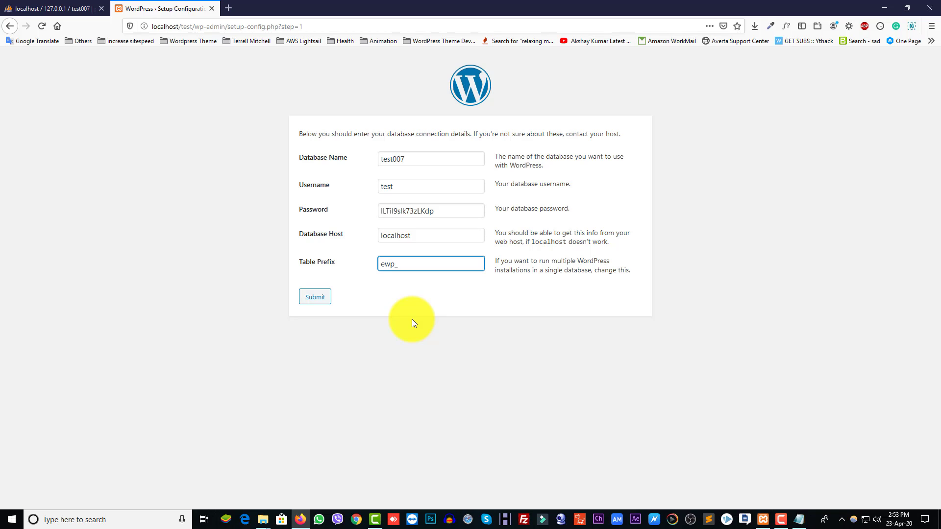
{"action": "type", "text": "f"}
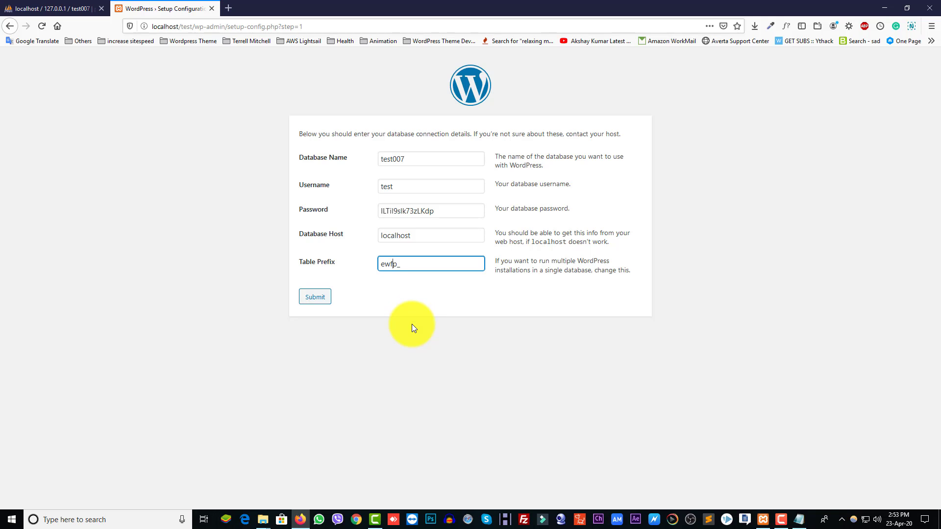
{"action": "left_click", "coordinate": [310, 299]}
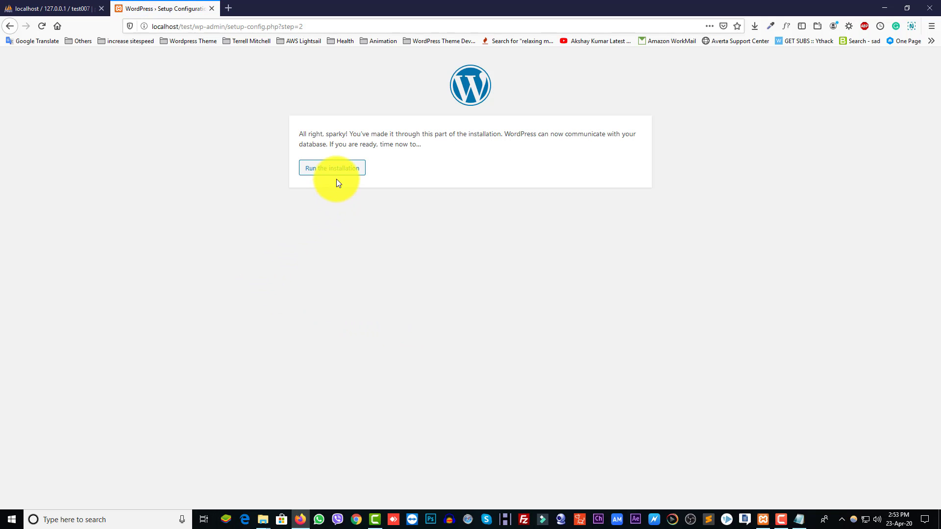
{"action": "left_click", "coordinate": [336, 170]}
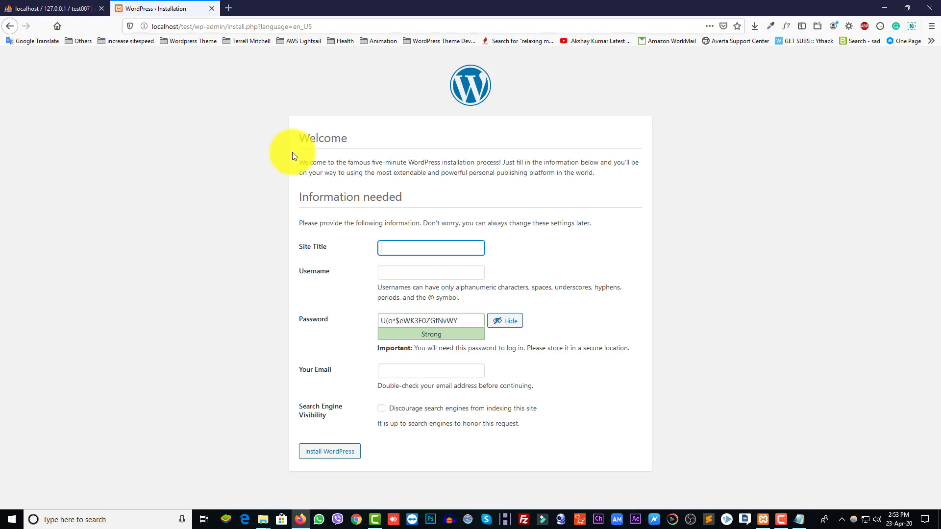
Step: Enter 'Test Site' as Site Title and an admin username, then select the generated password
{"action": "left_click", "coordinate": [397, 245]}
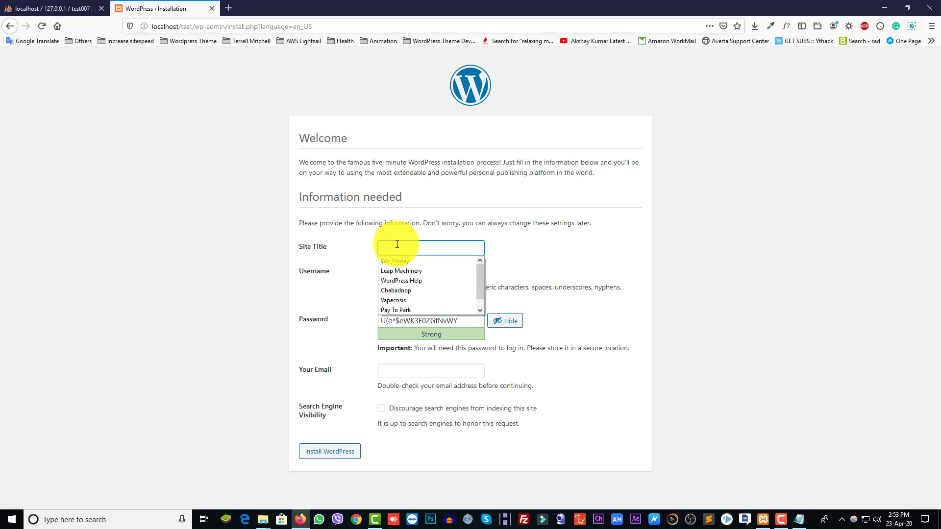
{"action": "type", "text": "Yesy"}
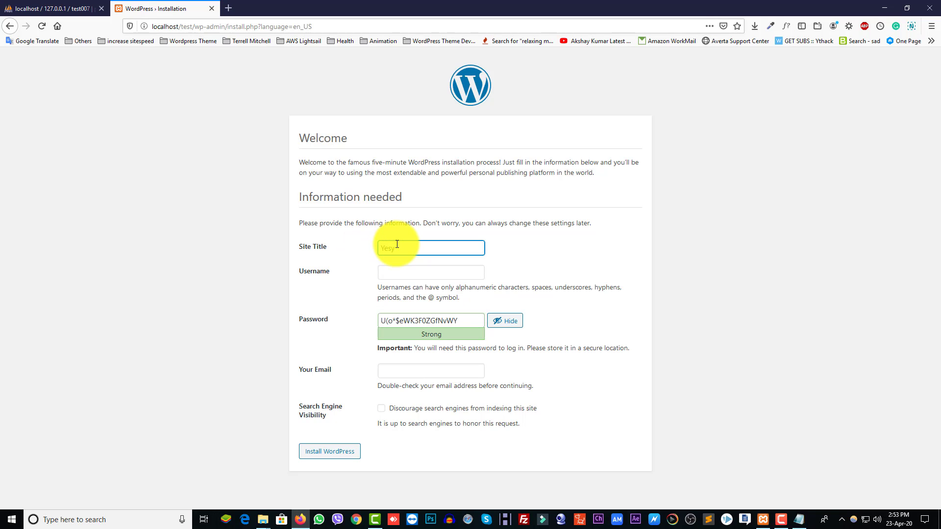
{"action": "key", "text": "BackSpace"}
{"action": "key", "text": "BackSpace"}
{"action": "key", "text": "BackSpace"}
{"action": "type", "text": "est Site"}
{"action": "left_click", "coordinate": [399, 270]}
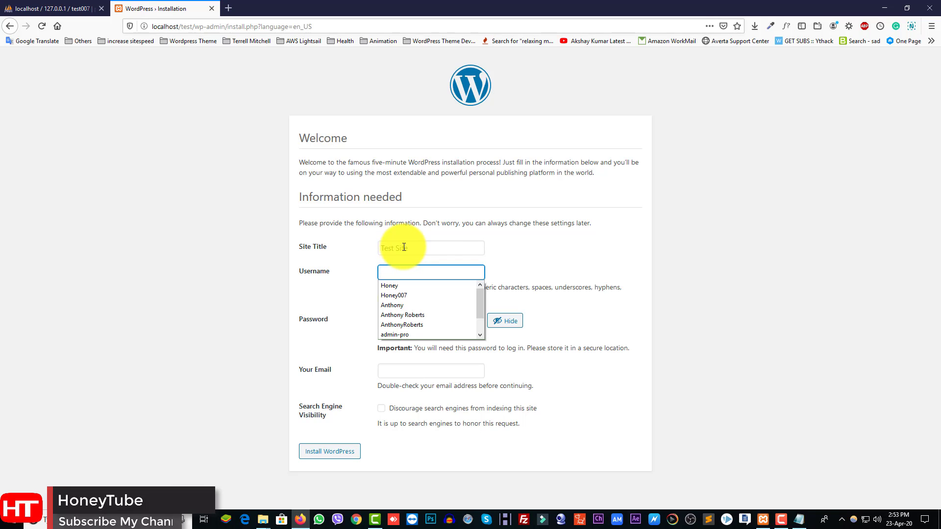
{"action": "type", "text": "Test"}
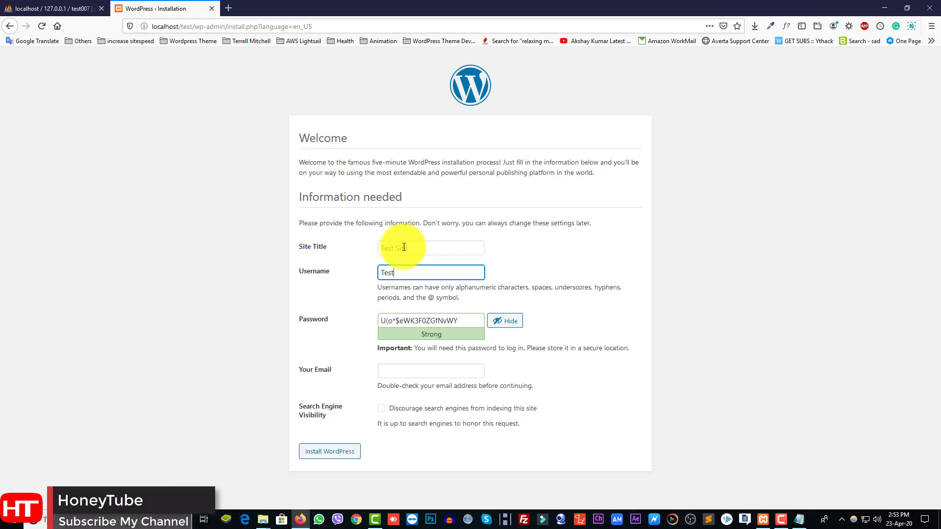
{"action": "type", "text": "007"}
{"action": "left_click_drag", "start_coordinate": [458, 321], "coordinate": [377, 321]}
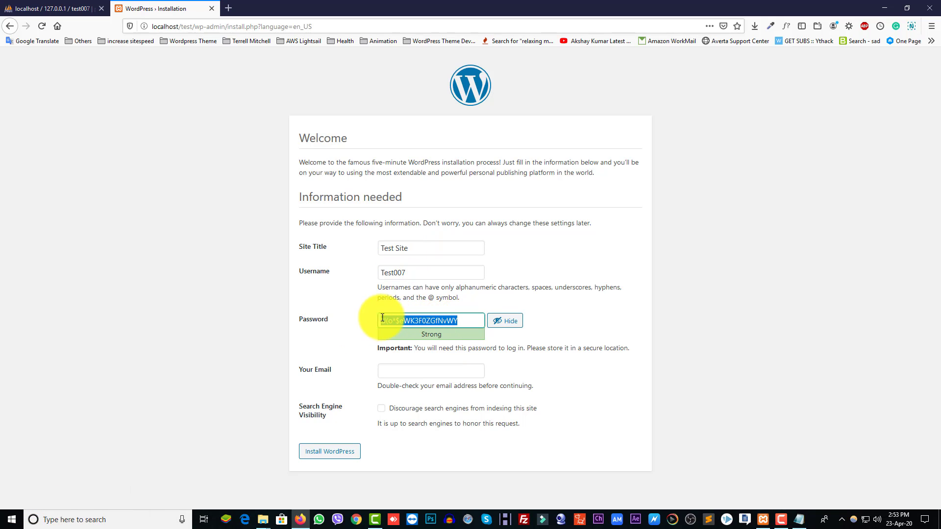
Step: Under WordPress Access in the notes, add the admin username and paste the generated password
{"action": "left_click", "coordinate": [799, 519]}
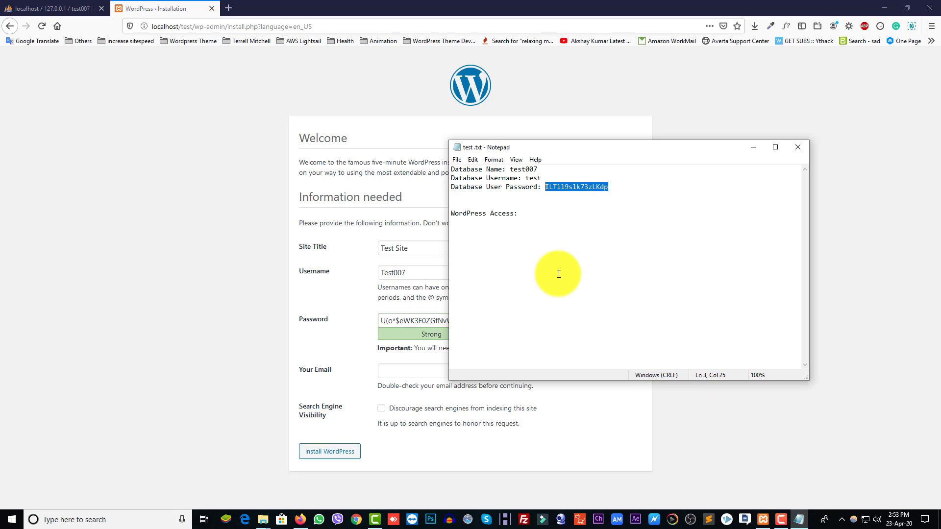
{"action": "left_click", "coordinate": [522, 214]}
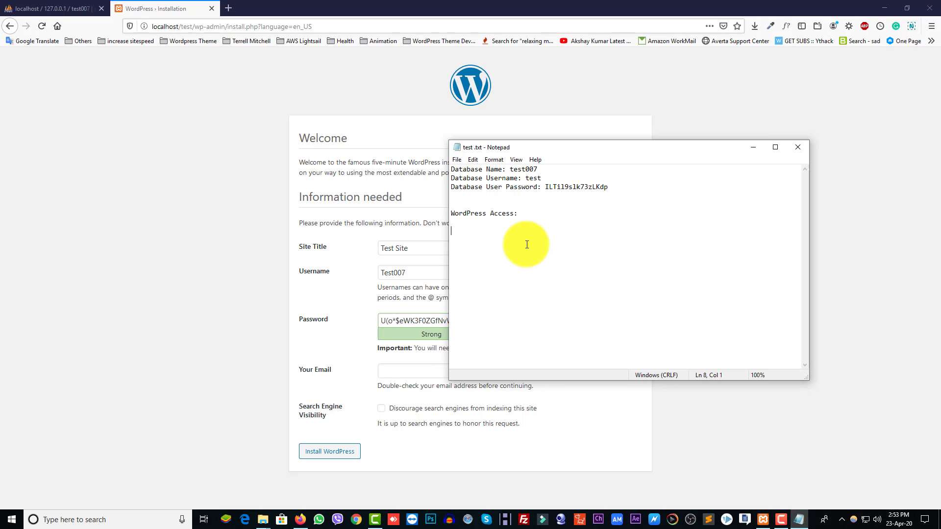
{"action": "type", "text": "Username: Test007 "}
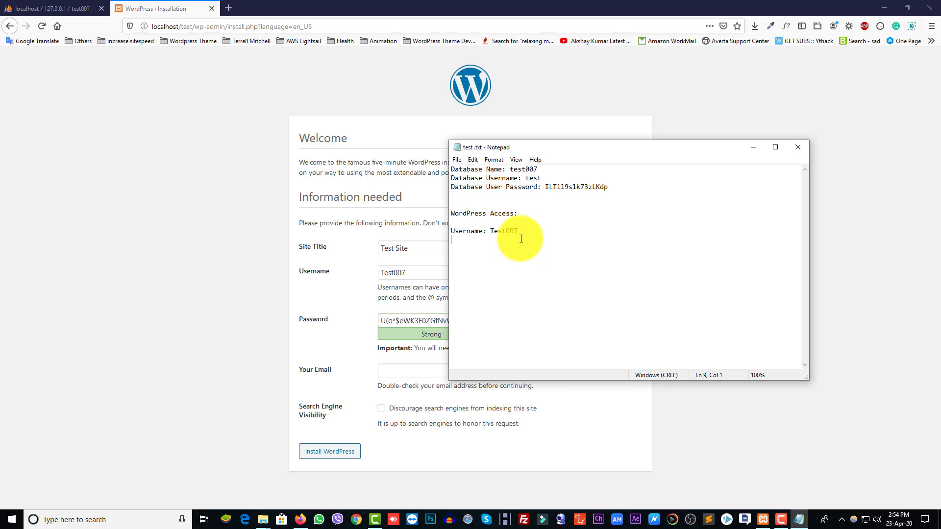
{"action": "type", "text": "password:"}
{"action": "key", "text": "ctrl+v"}
{"action": "left_click", "coordinate": [402, 369]}
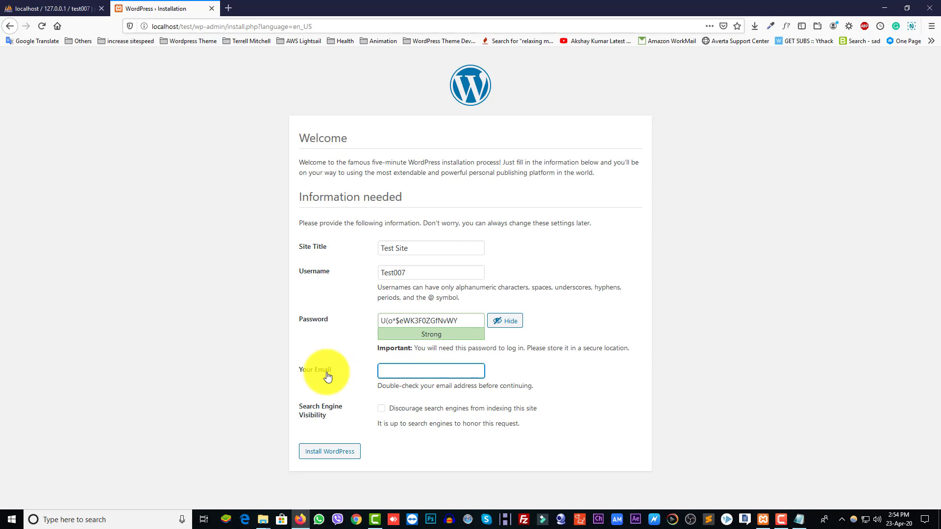
Step: Fill the admin e-mail from a saved address, leave search engines allowed, and install WordPress
{"action": "left_click", "coordinate": [431, 374]}
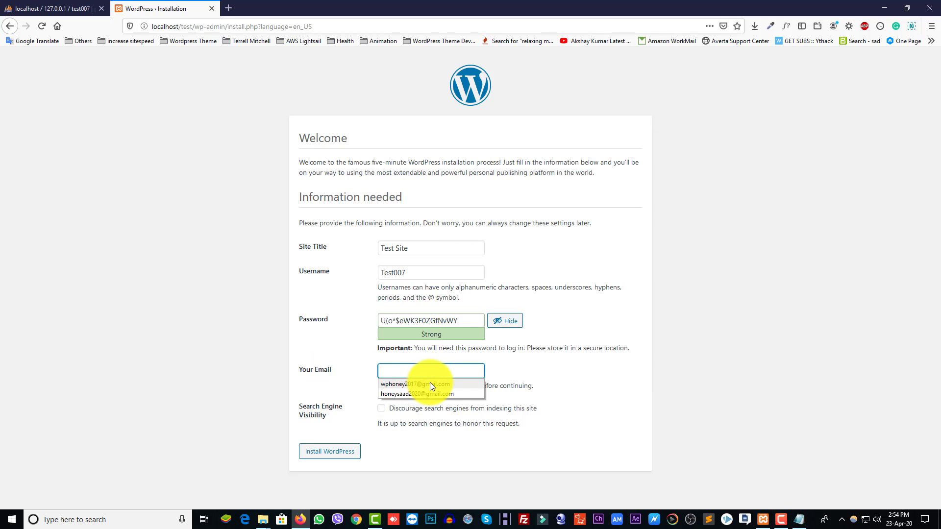
{"action": "left_click", "coordinate": [431, 384]}
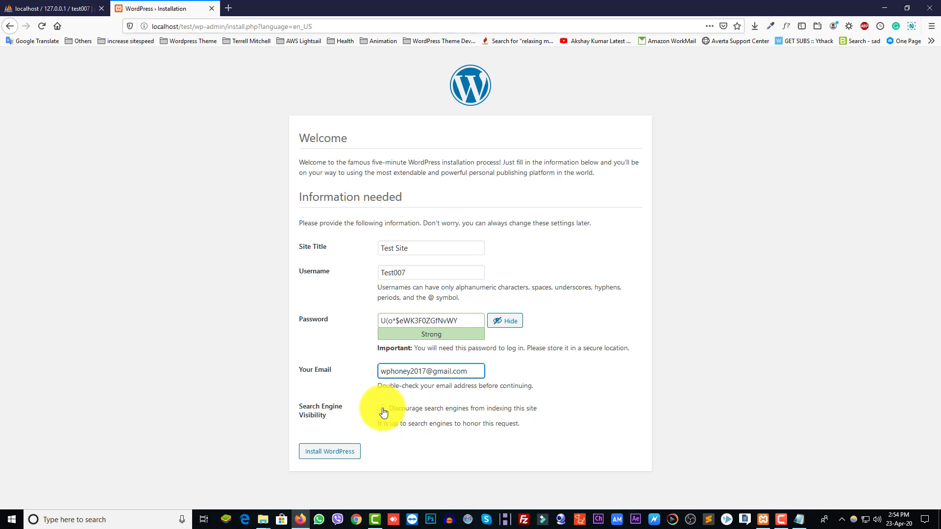
{"action": "left_click", "coordinate": [384, 413]}
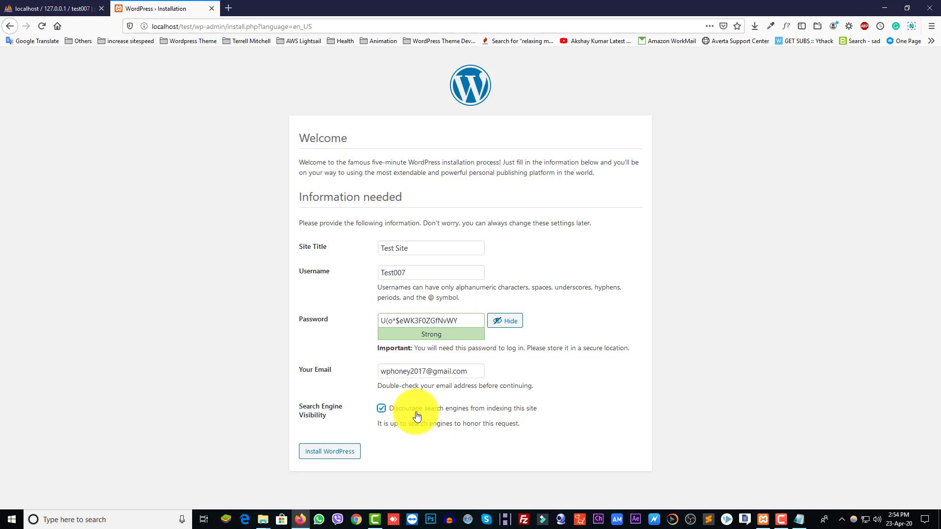
{"action": "left_click", "coordinate": [382, 410]}
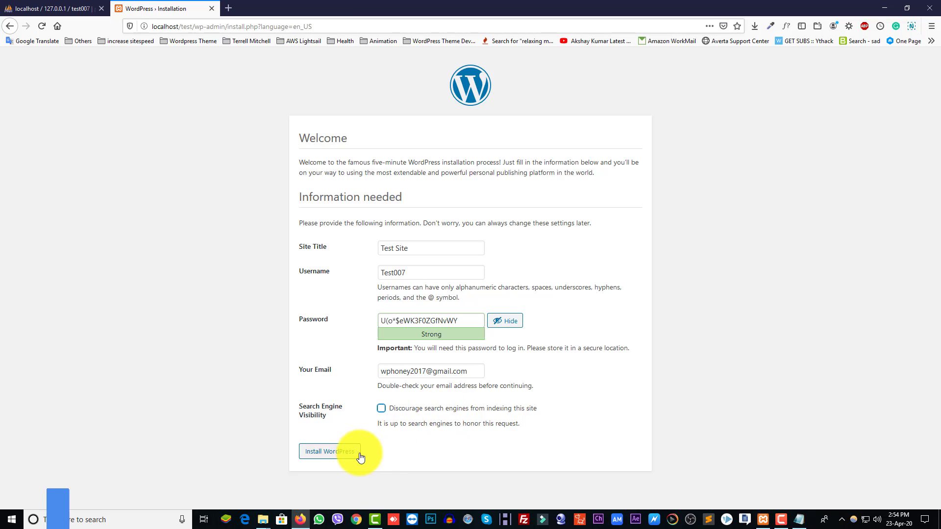
{"action": "left_click", "coordinate": [343, 456]}
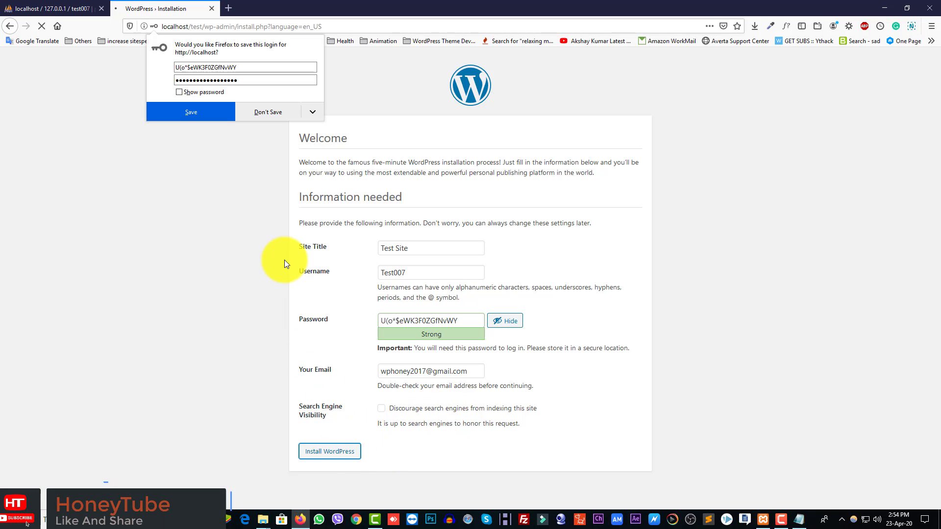
{"action": "left_click", "coordinate": [169, 201]}
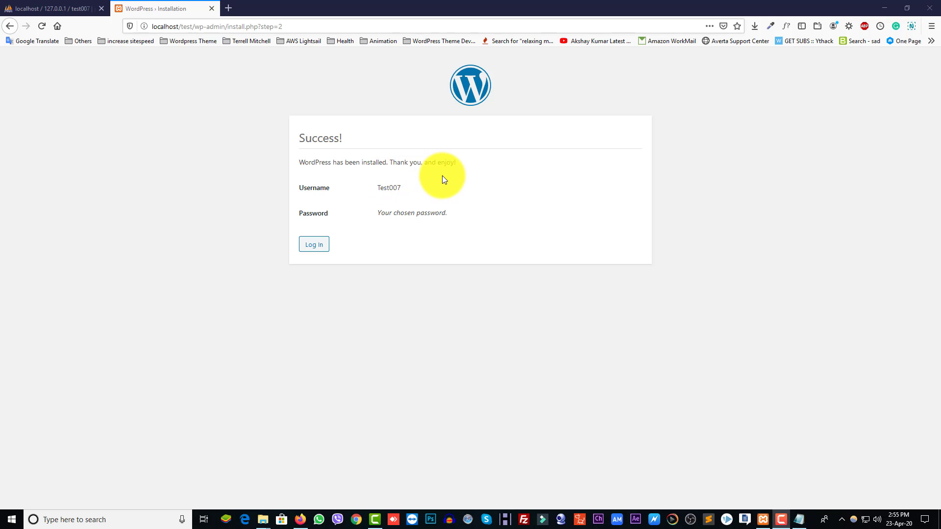
Step: Go from the Success page to the Test Site login page
{"action": "left_click_drag", "start_coordinate": [404, 189], "coordinate": [382, 189]}
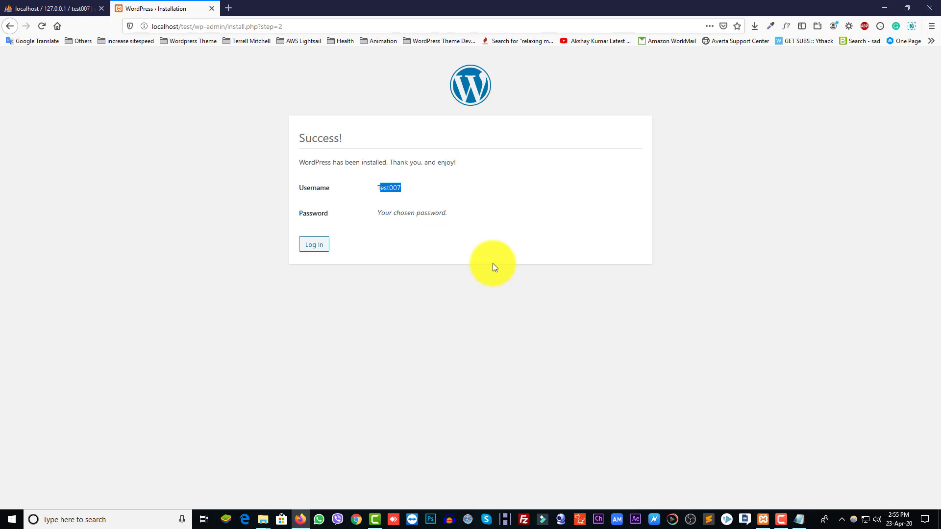
{"action": "left_click", "coordinate": [328, 251]}
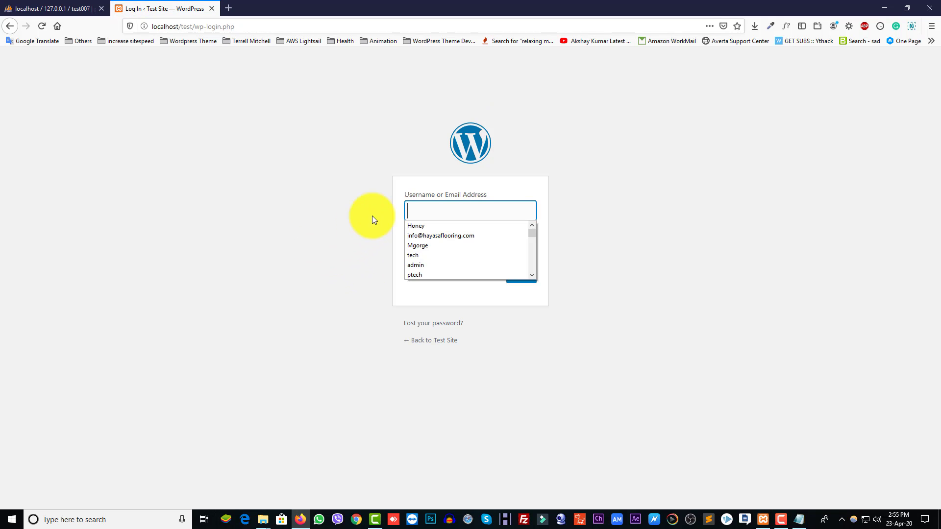
Step: Log in to Test Site with the new admin username and password copied from Notepad
{"action": "left_click", "coordinate": [406, 211]}
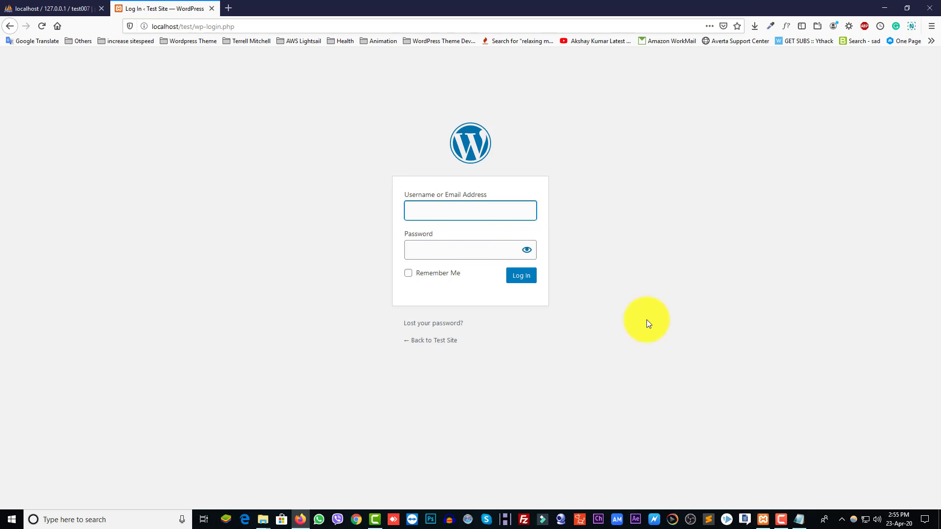
{"action": "left_click", "coordinate": [799, 518]}
{"action": "left_click_drag", "start_coordinate": [518, 231], "coordinate": [489, 231]}
{"action": "key", "text": "ctrl+c"}
{"action": "left_click", "coordinate": [424, 214]}
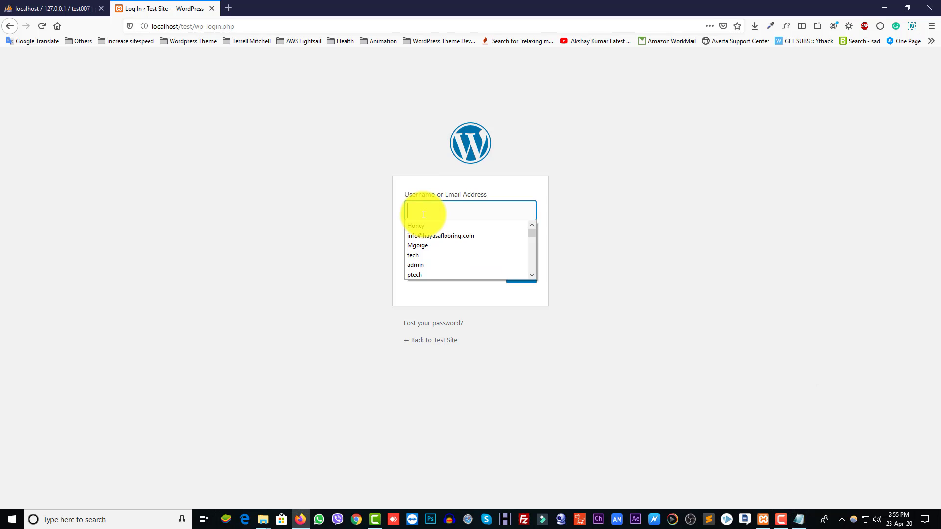
{"action": "key", "text": "ctrl+v"}
{"action": "left_click", "coordinate": [795, 513]}
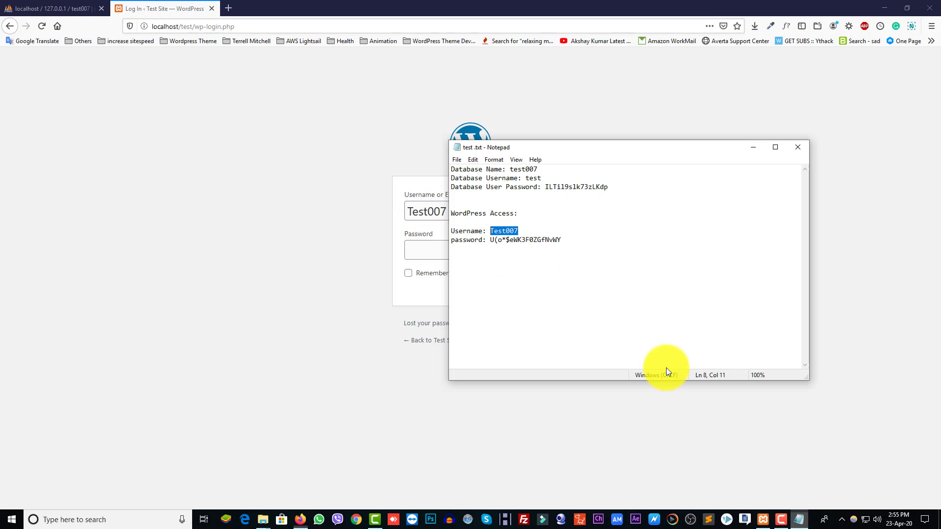
{"action": "left_click_drag", "start_coordinate": [574, 241], "coordinate": [490, 241]}
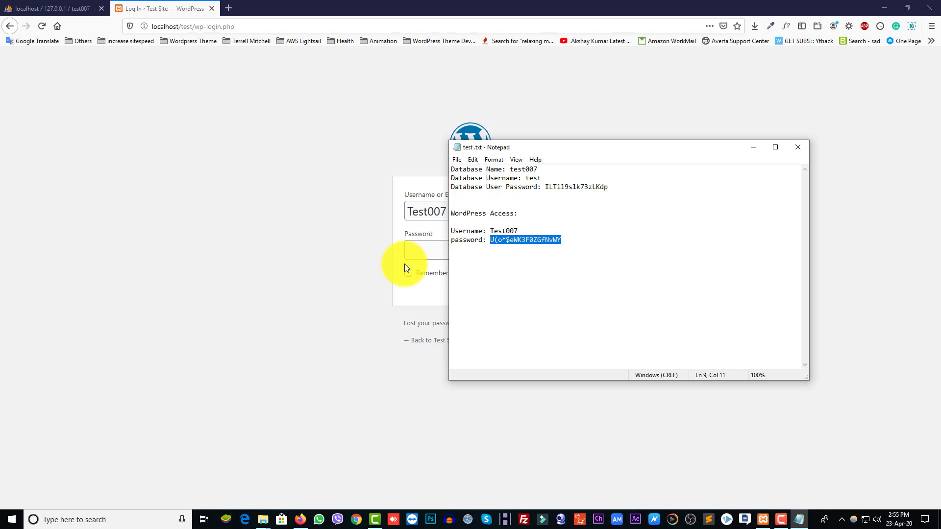
{"action": "left_click", "coordinate": [408, 245]}
{"action": "key", "text": "ctrl+v"}
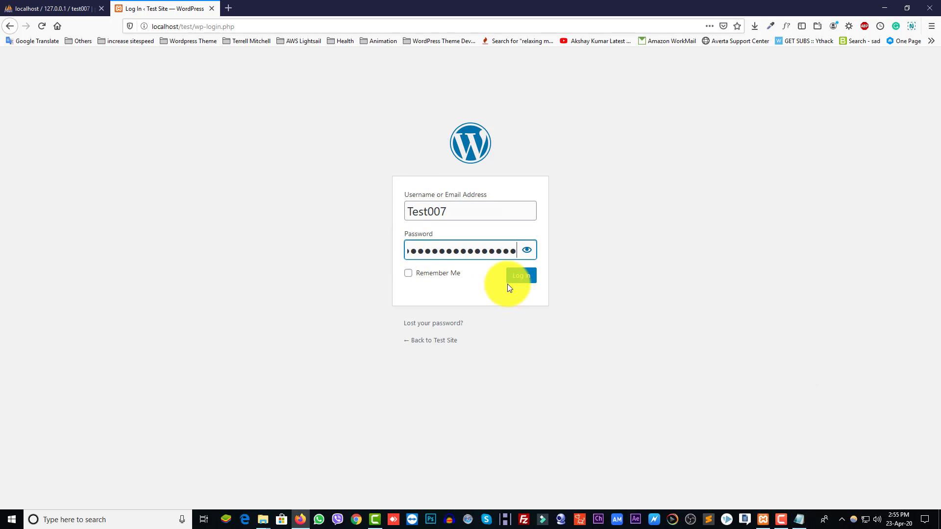
{"action": "left_click", "coordinate": [523, 276]}
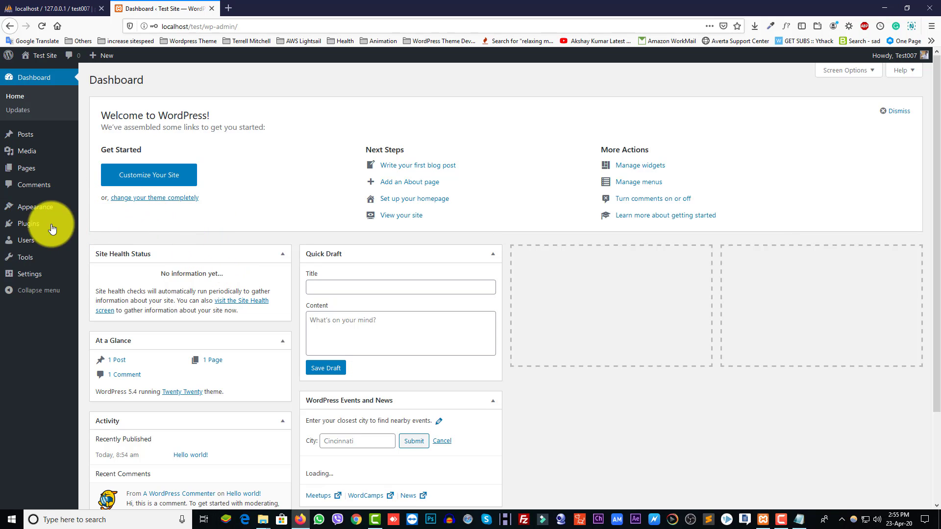
Step: Dismiss the Welcome panel so the dashboard shows 1 post, 1 page, 1 comment and the Twenty Twenty theme
{"action": "scroll", "coordinate": [207, 341], "scroll_direction": "down", "scroll_amount": 2}
{"action": "scroll", "coordinate": [207, 341], "scroll_direction": "up", "scroll_amount": 2}
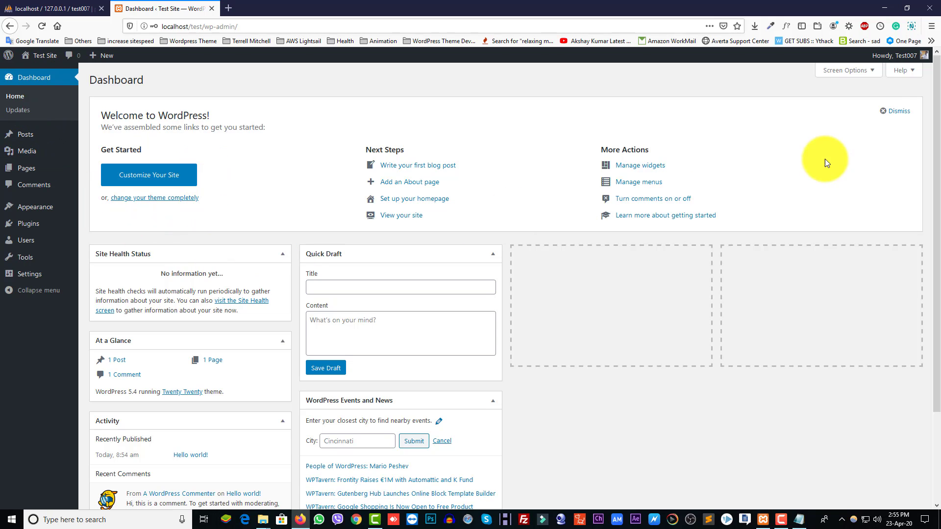
{"action": "left_click", "coordinate": [895, 111]}
{"action": "mouse_move", "coordinate": [22, 140]}
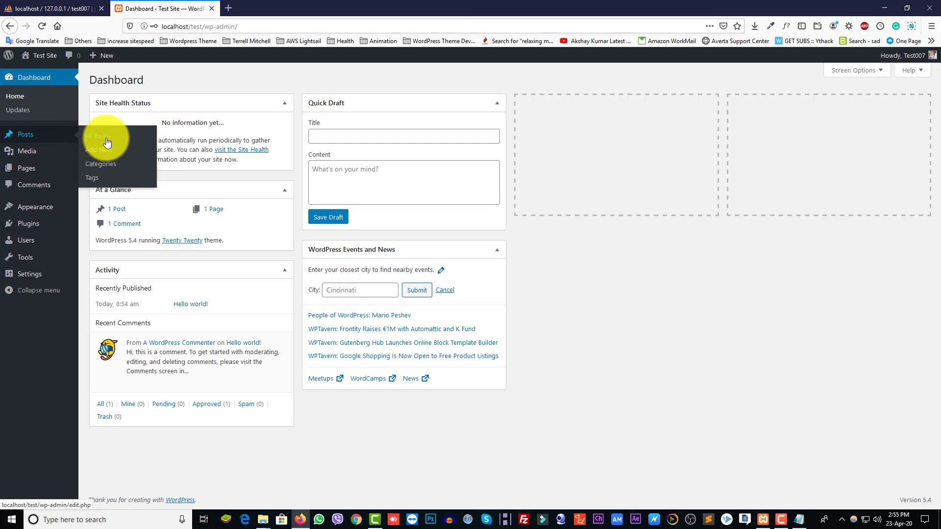
{"action": "mouse_move", "coordinate": [34, 158]}
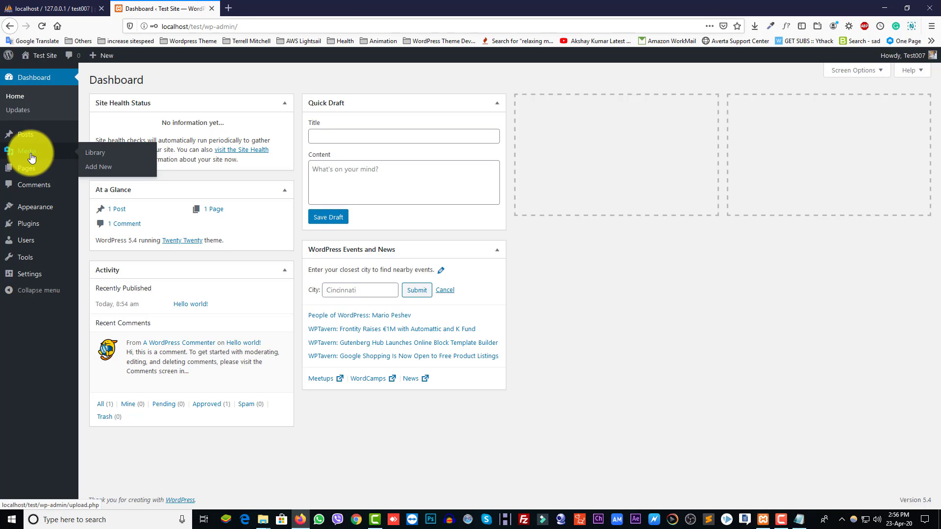
{"action": "mouse_move", "coordinate": [38, 176]}
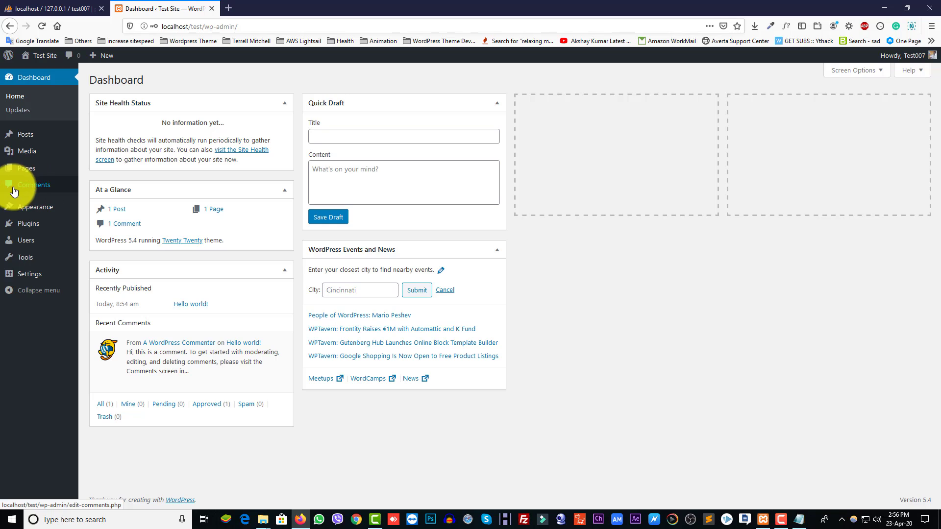
{"action": "mouse_move", "coordinate": [18, 214]}
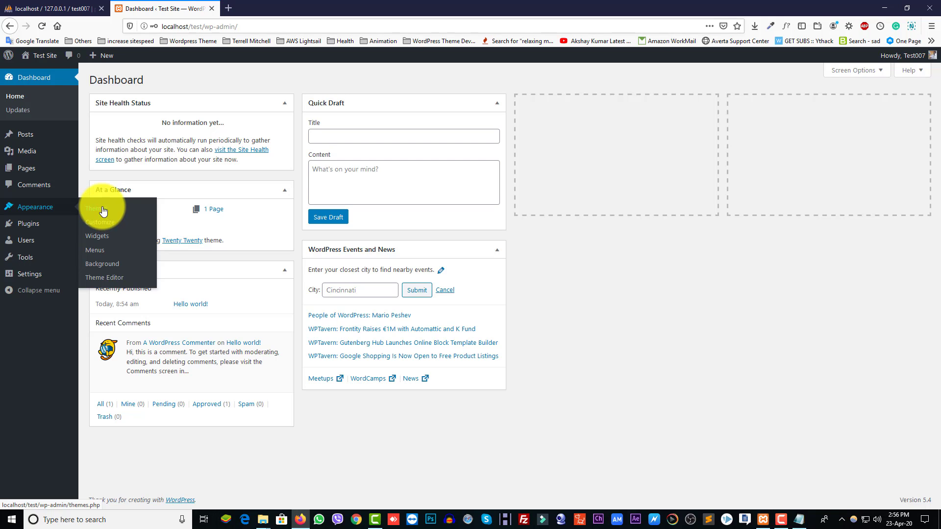
{"action": "mouse_move", "coordinate": [39, 231]}
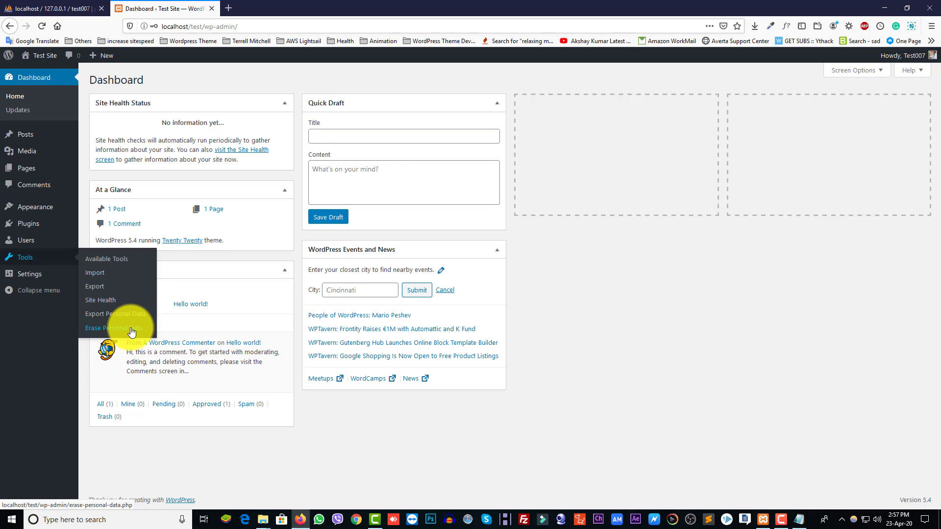
{"action": "mouse_move", "coordinate": [30, 279]}
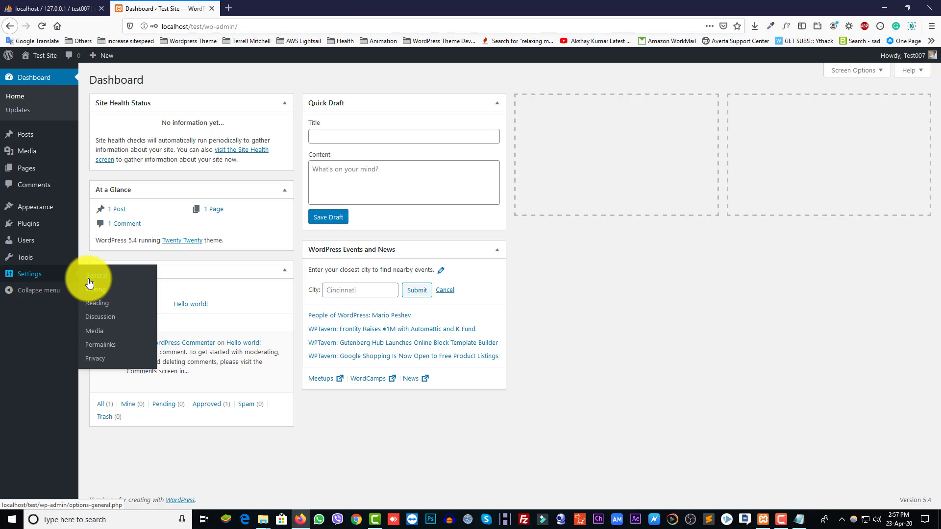